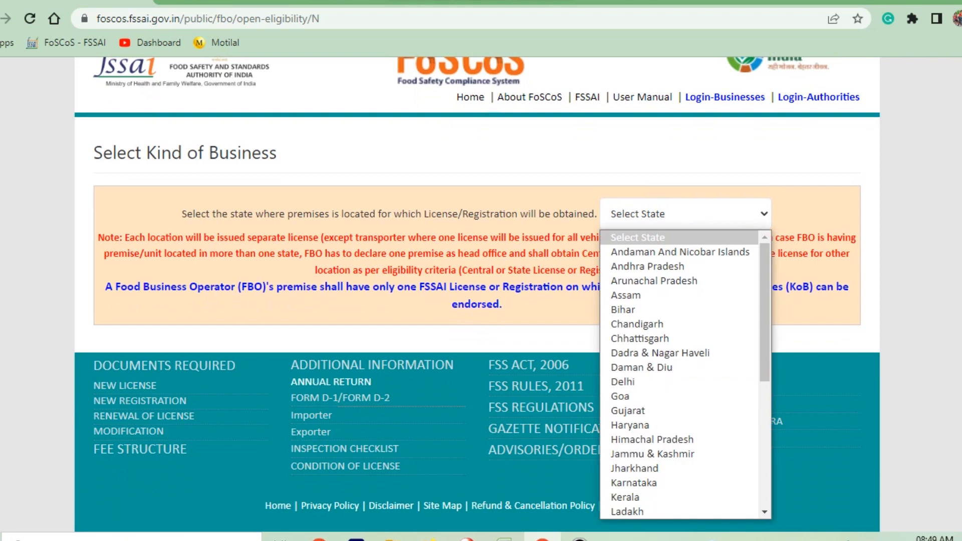
Select Tamil Nadu as premises state and General Manufacturing, then view the Registration eligibility result
scroll(666, 368, "down", 5)
mouse_move(765, 436)
left_mouse_down()
mouse_move(764, 426)
mouse_move(765, 435)
left_mouse_up()
left_click(637, 443)
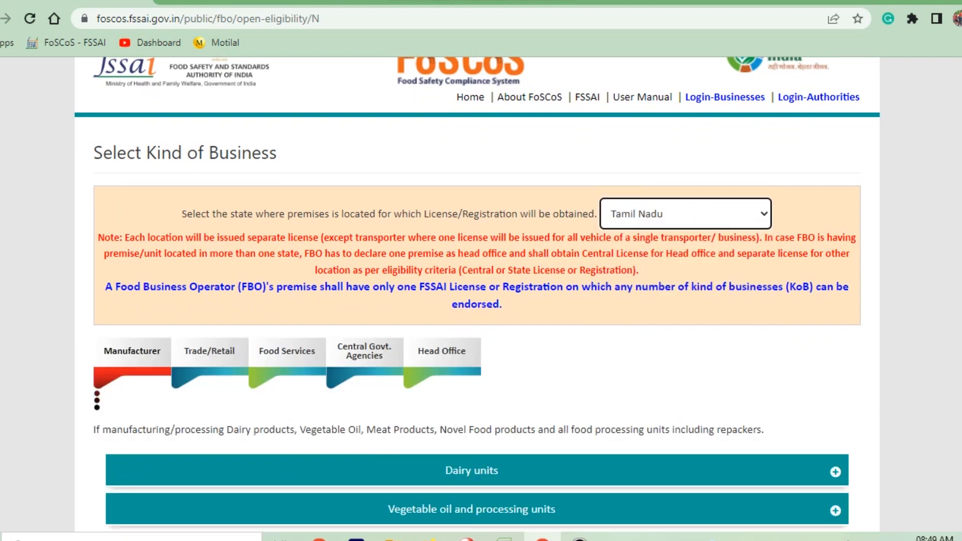
scroll(636, 443, "down", 5)
scroll(471, 294, "down", 3)
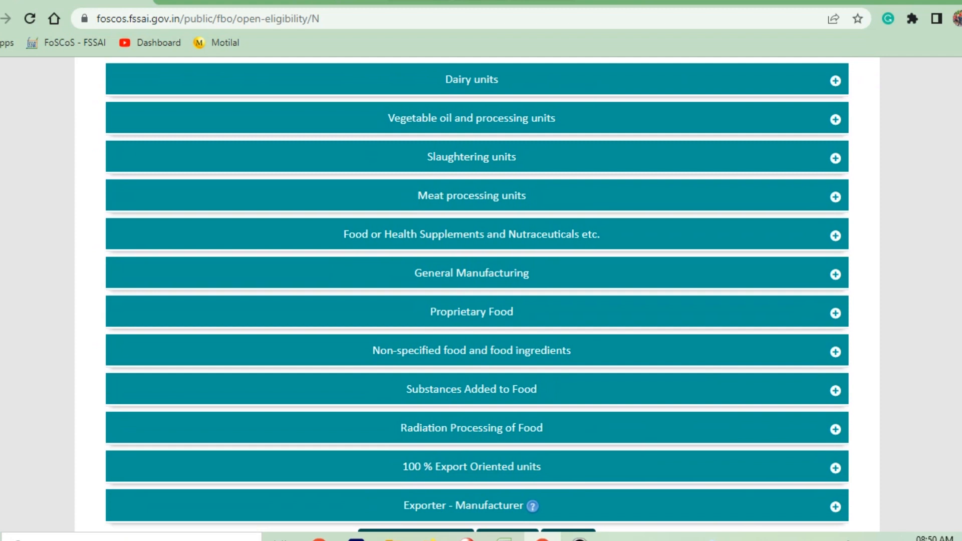
left_click(471, 273)
scroll(471, 273, "down", 1)
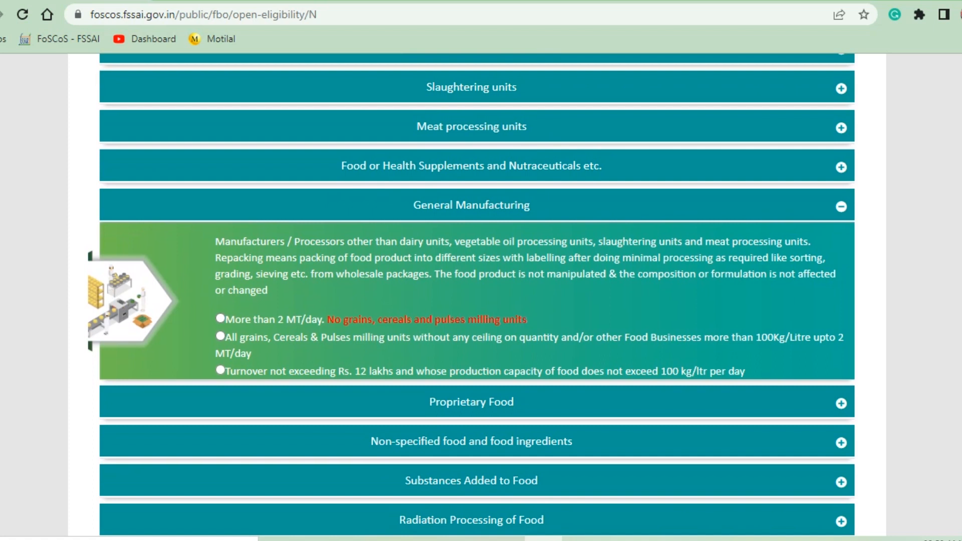
scroll(507, 305, "down", 5)
left_click(507, 304)
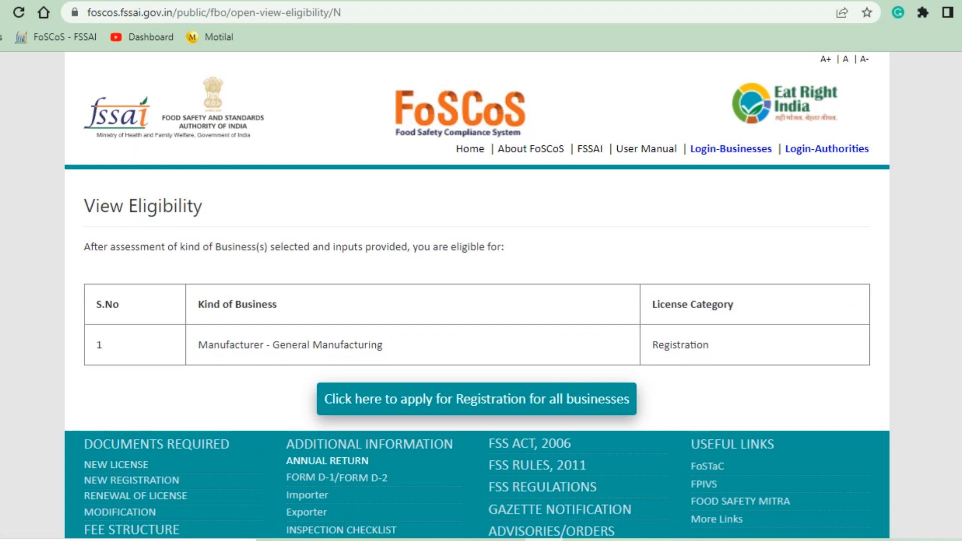
Start the application from 'Click here to apply for Registration'
left_click(476, 399)
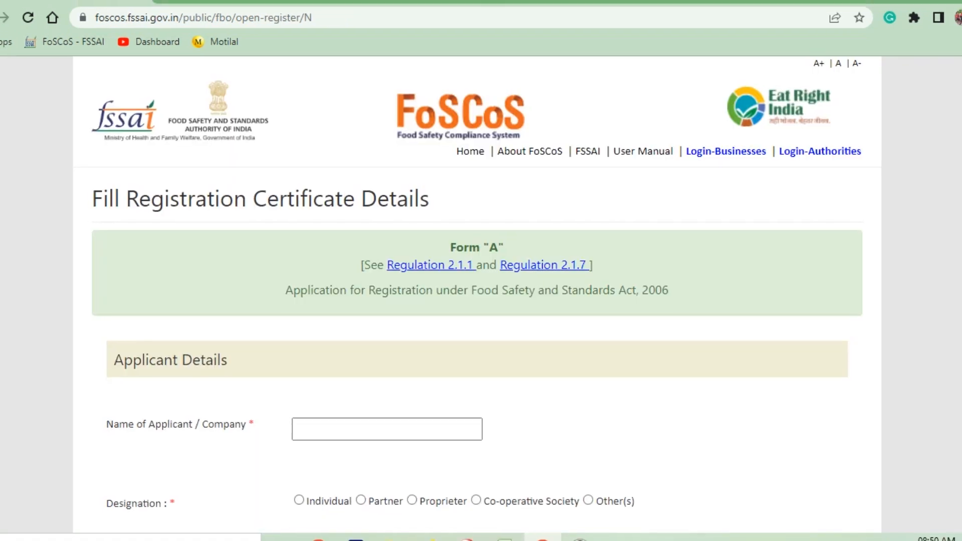
scroll(477, 301, "down", 5)
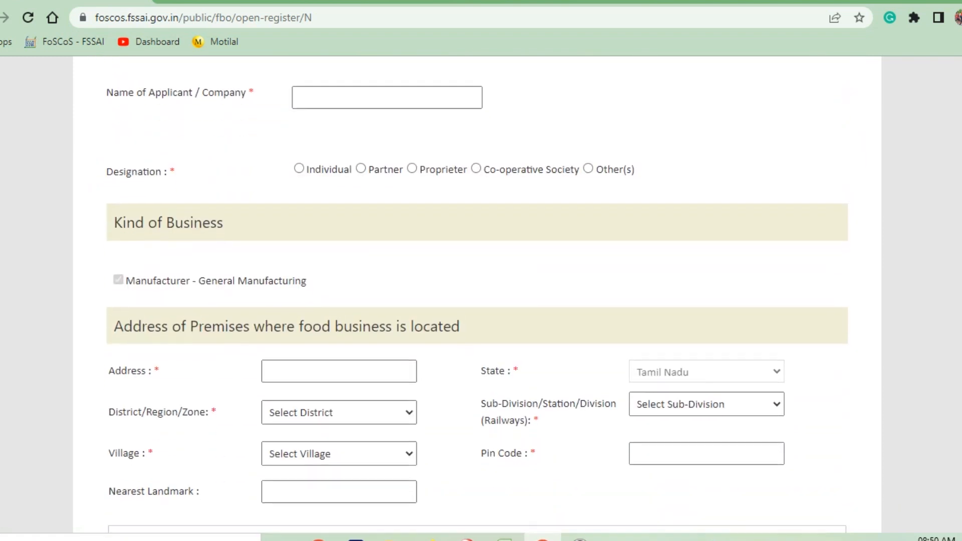
scroll(476, 295, "down", 15)
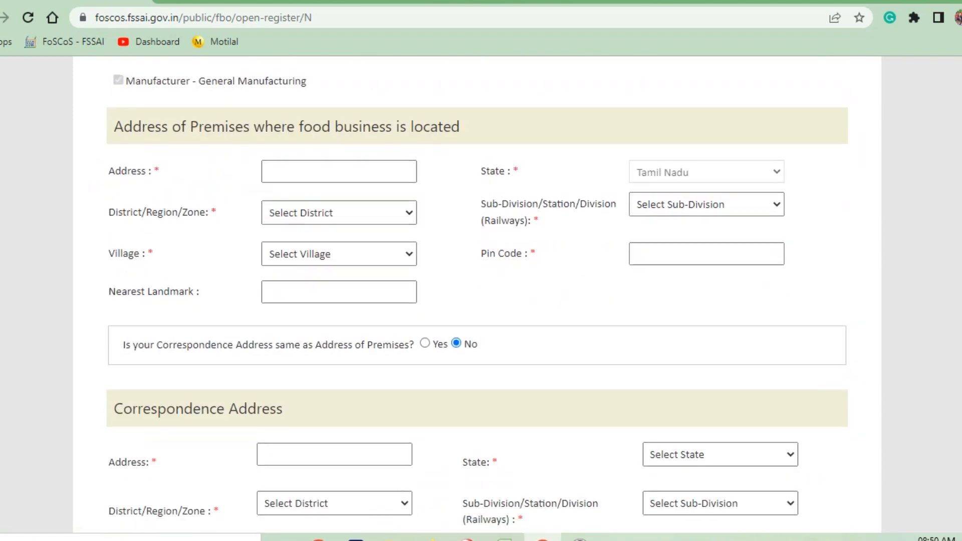
scroll(477, 294, "down", 7)
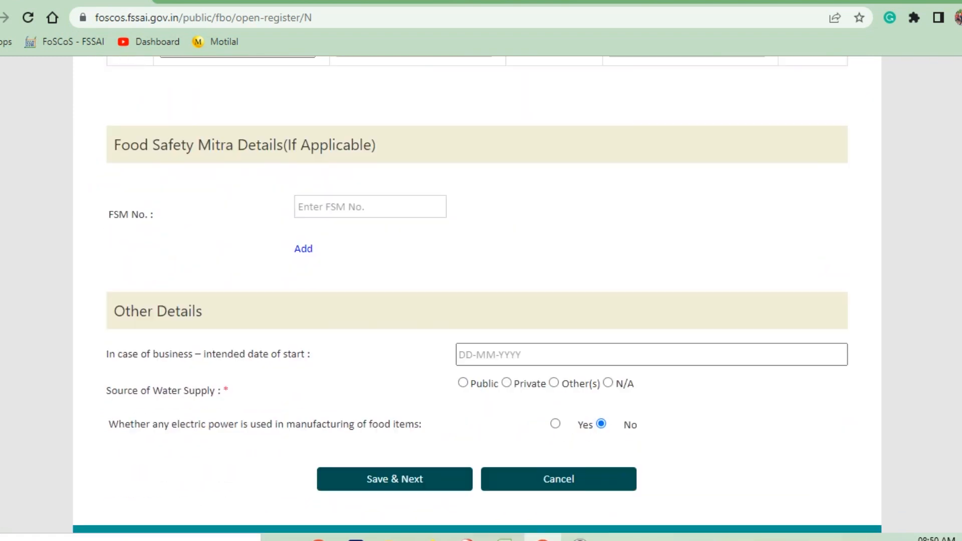
scroll(477, 294, "up", 15)
scroll(477, 294, "up", 4)
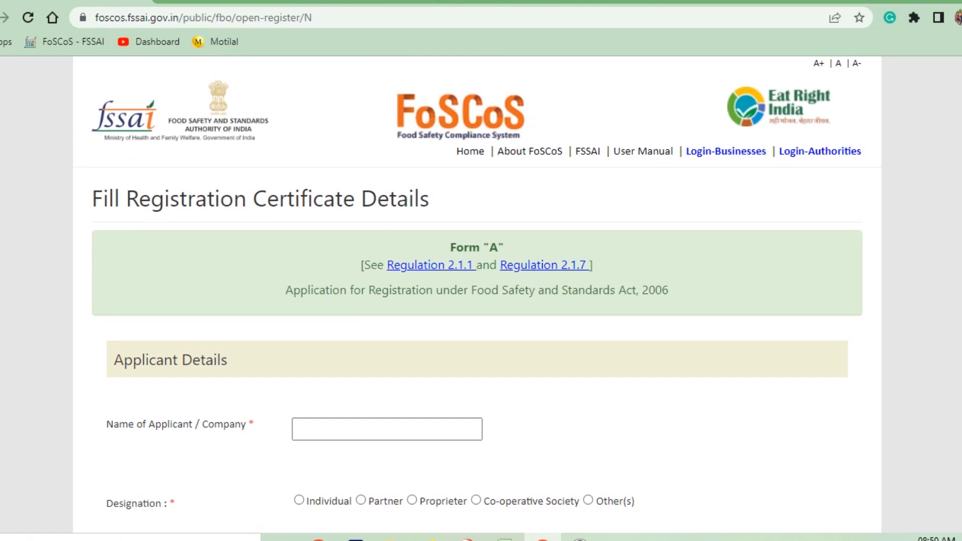
scroll(477, 295, "down", 3)
Enter VAJ Home Bakers as applicant name and set designation to Individual
left_click(387, 209)
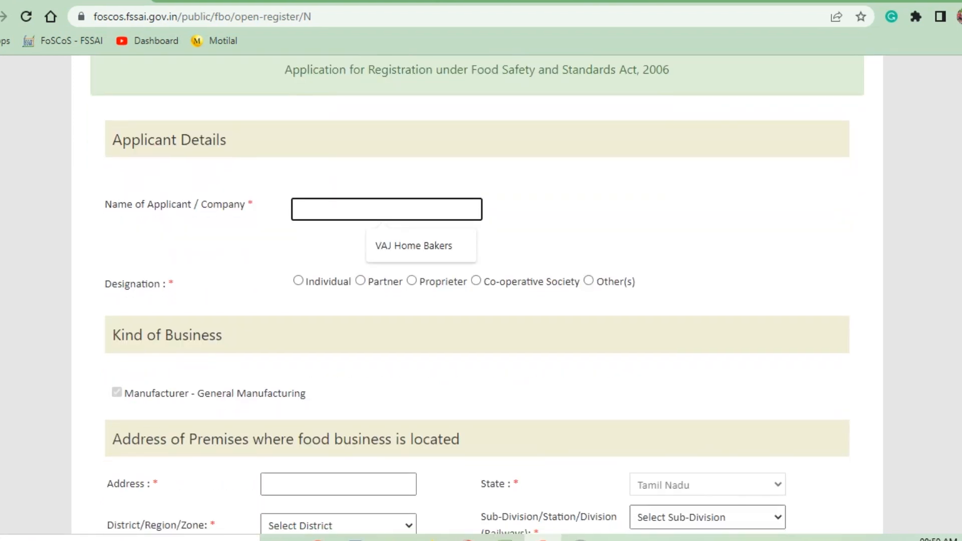
key("Down")
key("Return")
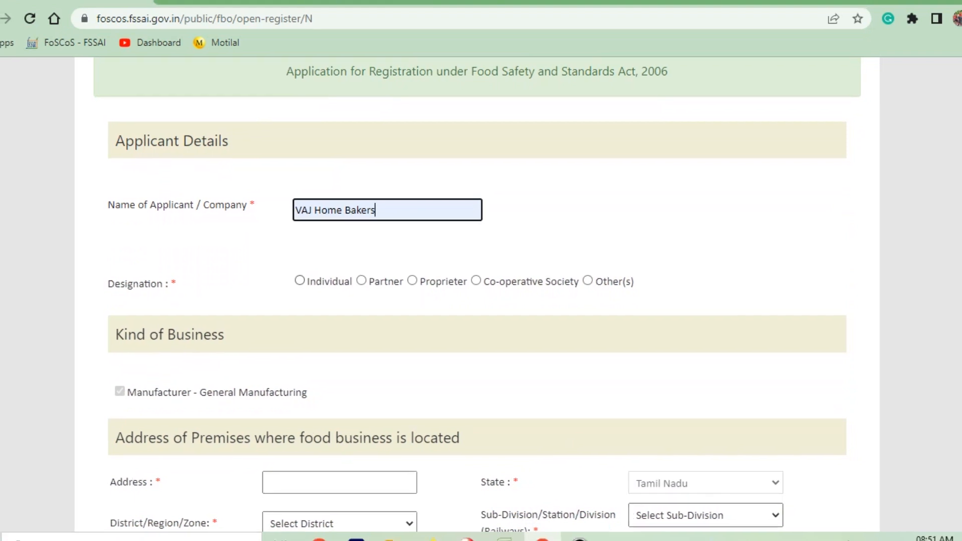
left_click(299, 280)
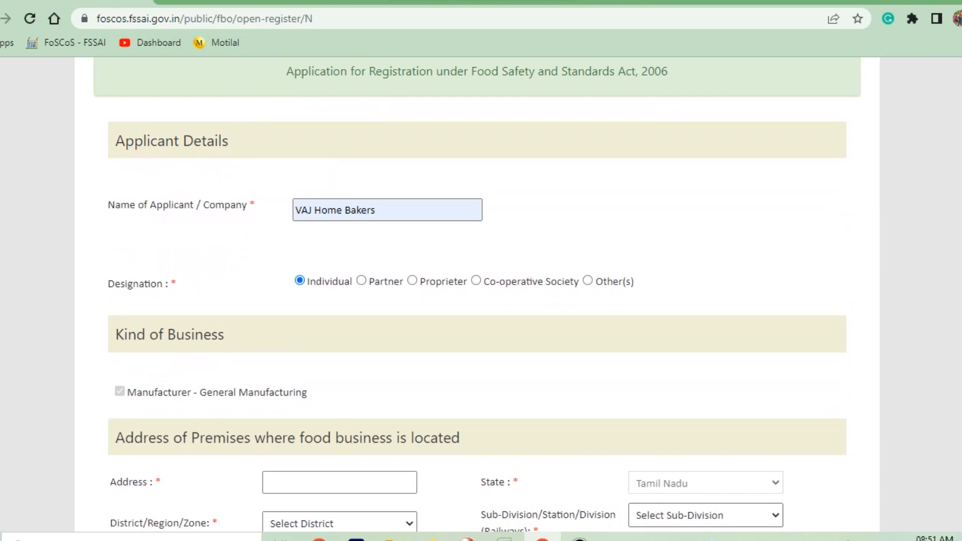
scroll(477, 297, "down", 3)
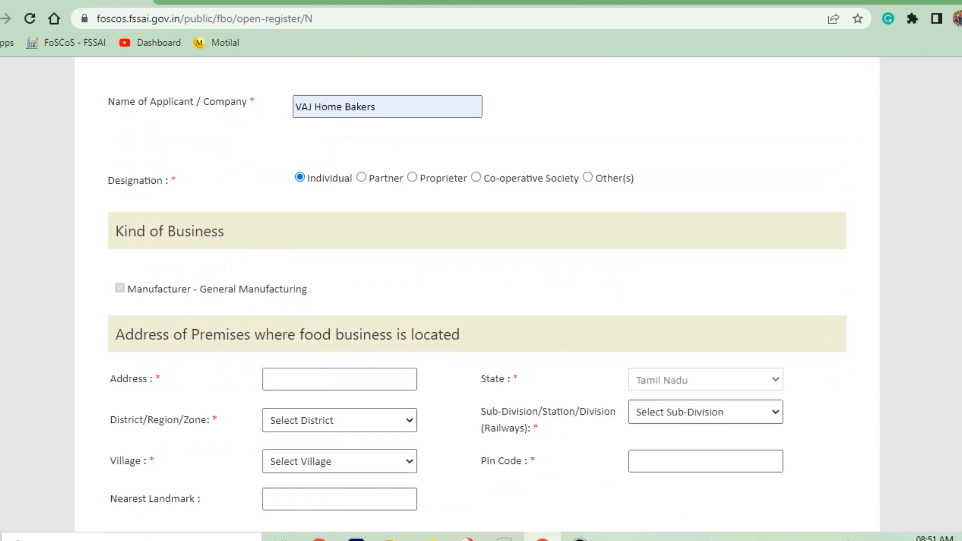
scroll(477, 294, "down", 2)
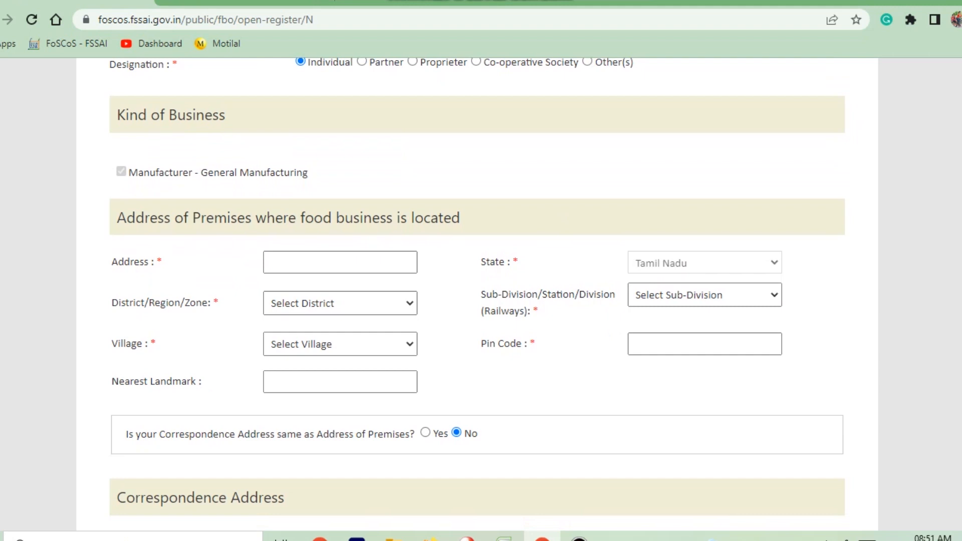
Enter the premises address, choose Kanyakumari district and pick the sub-division
left_click(340, 262)
type("A")
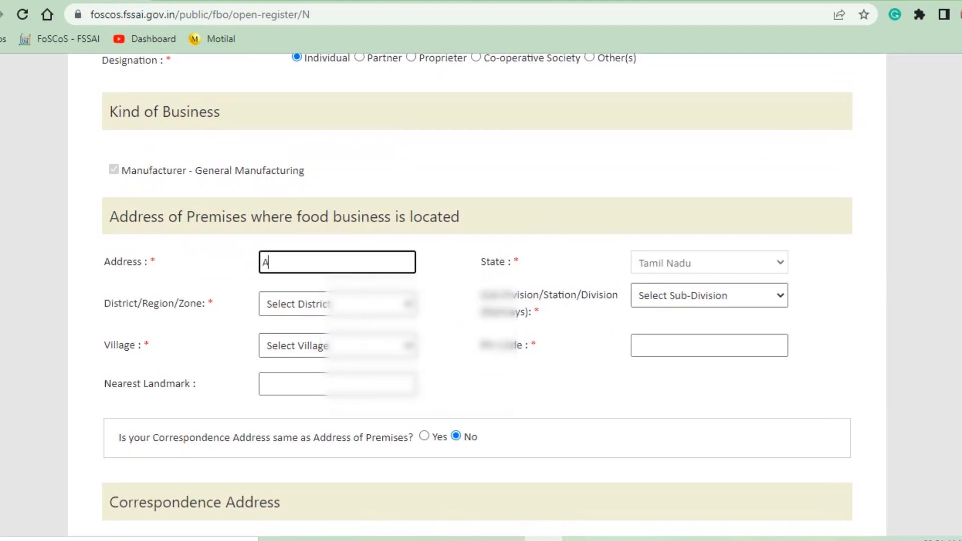
type("ddress ")
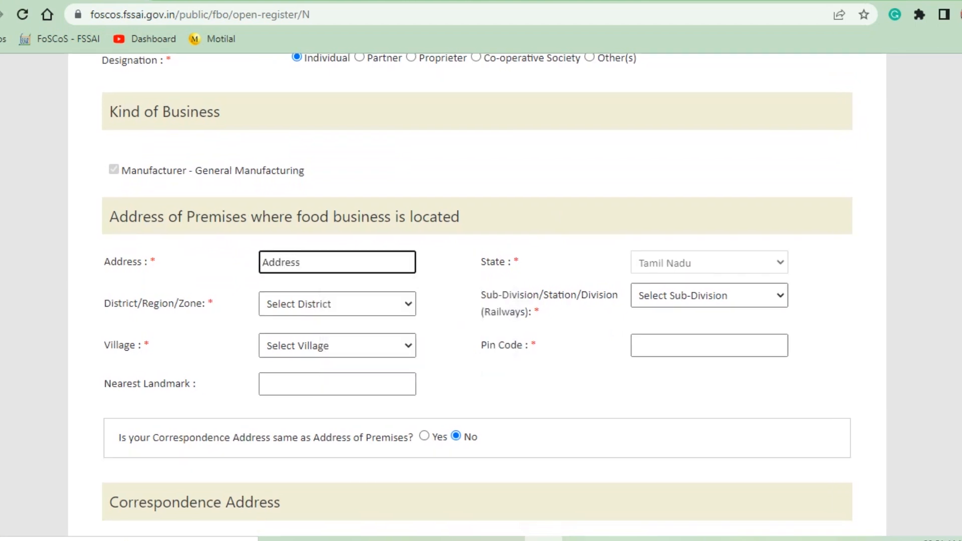
type("as given in you")
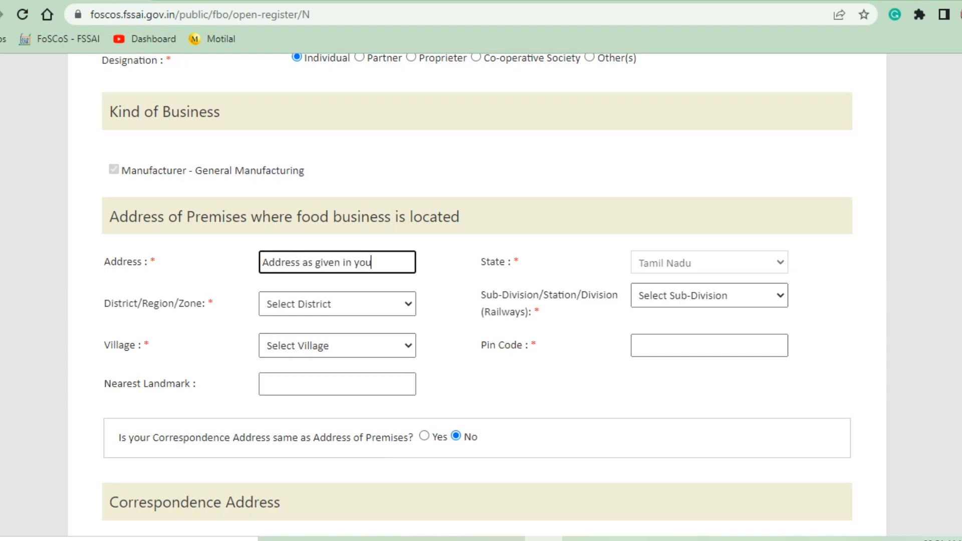
type("r address p")
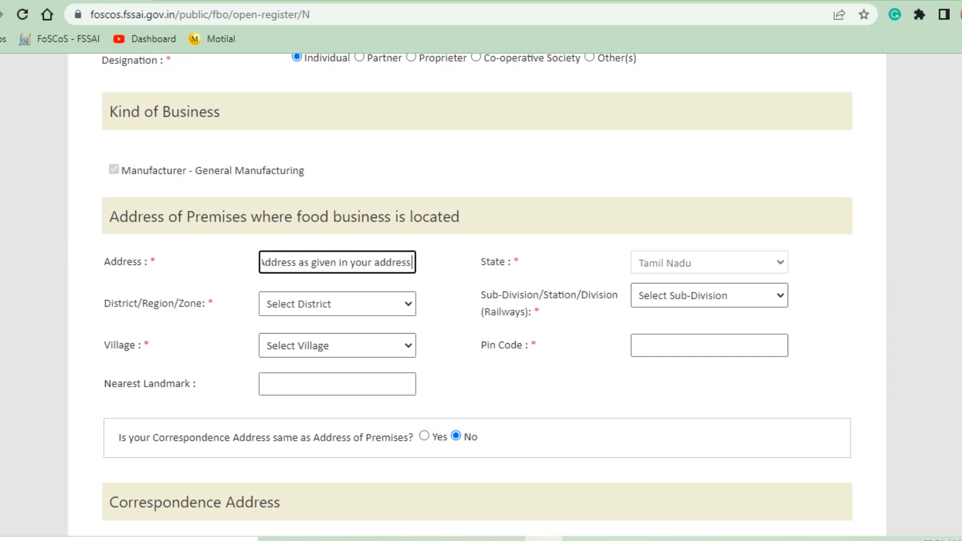
type("roof")
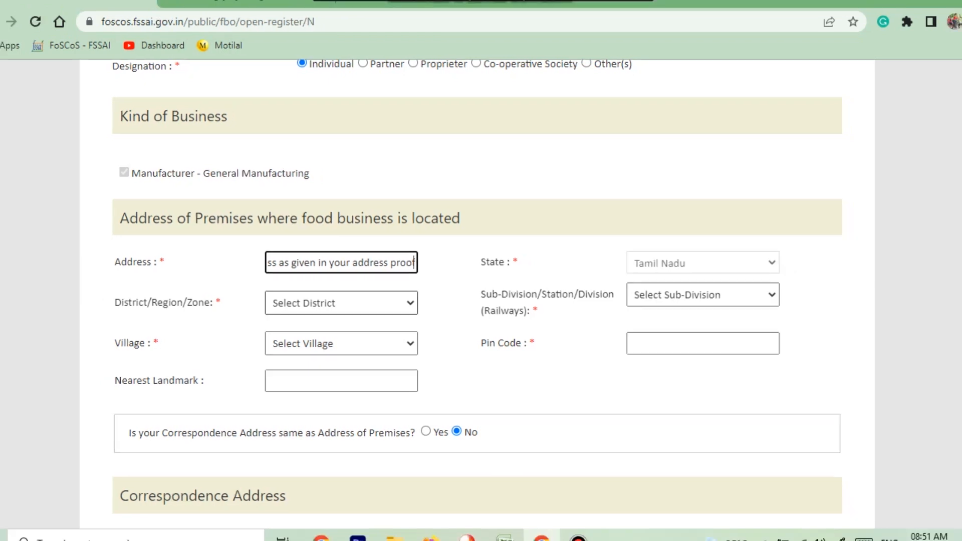
left_click(341, 303)
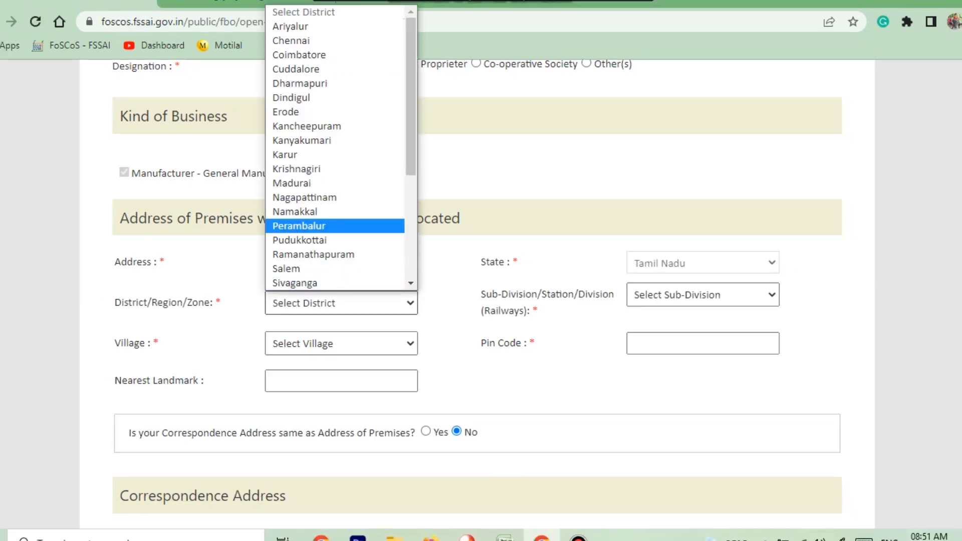
left_click(302, 141)
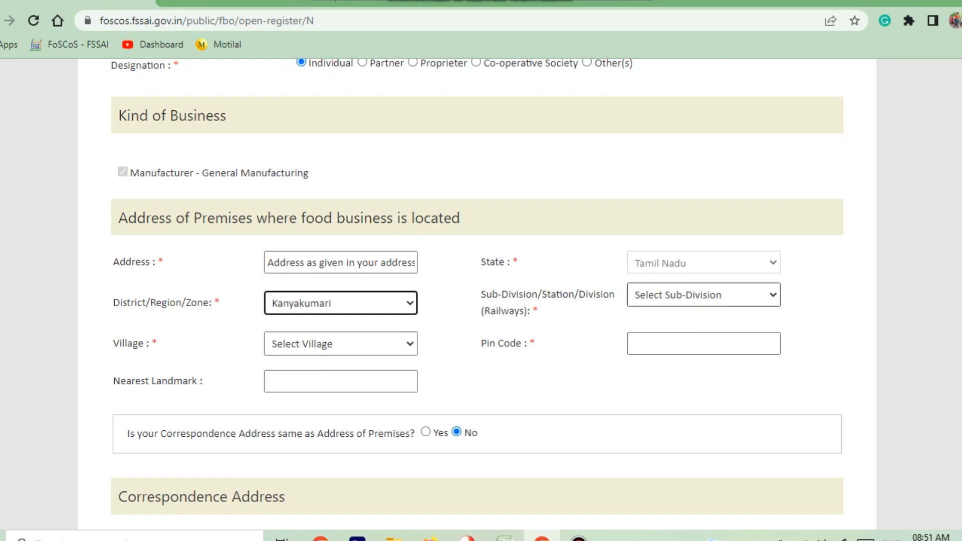
left_click(704, 296)
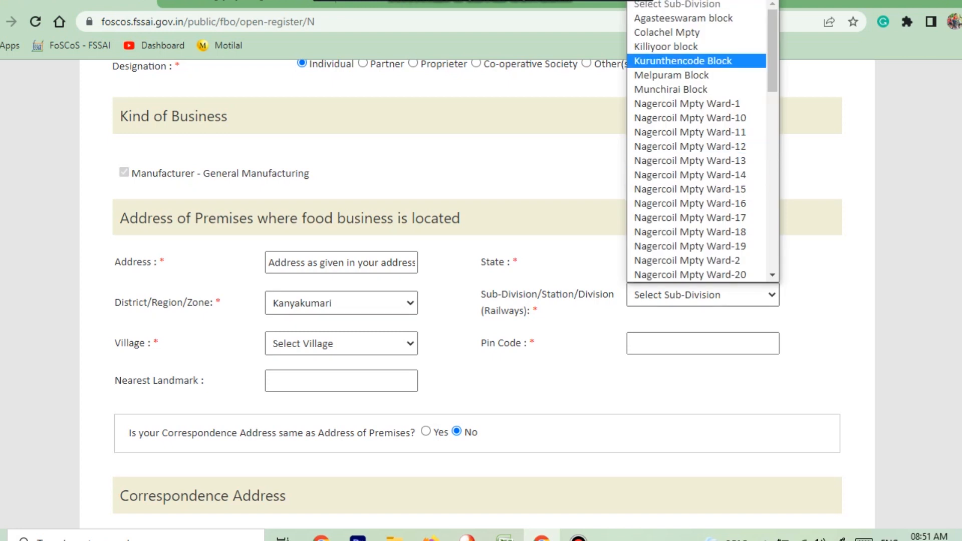
scroll(699, 33, "down", 5)
scroll(700, 34, "down", 8)
scroll(699, 33, "up", 20)
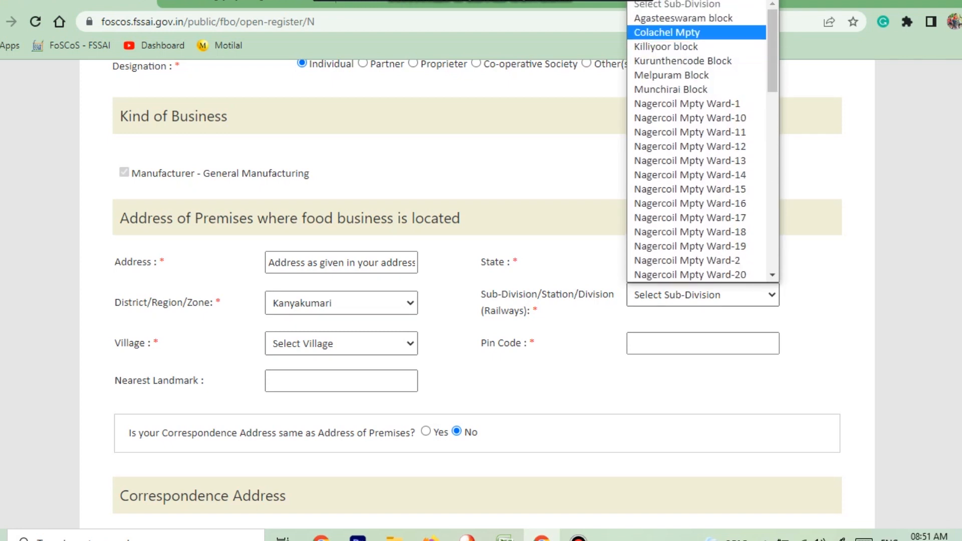
left_click(684, 18)
Set the village to Palliyadi and the pin code to 629169
left_click(340, 343)
scroll(334, 155, "down", 2)
scroll(333, 158, "up", 1)
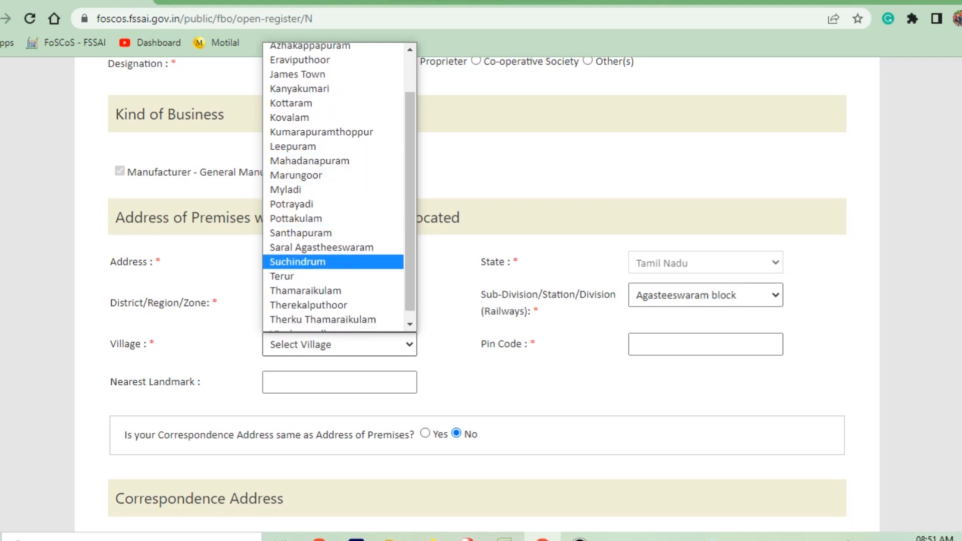
scroll(321, 262, "down", 1)
key("Escape")
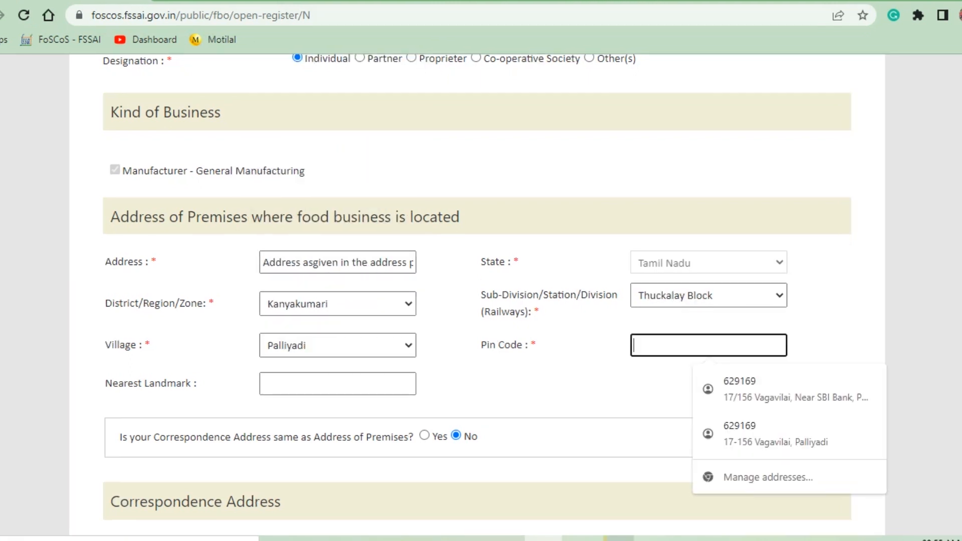
type("629169")
key("Tab")
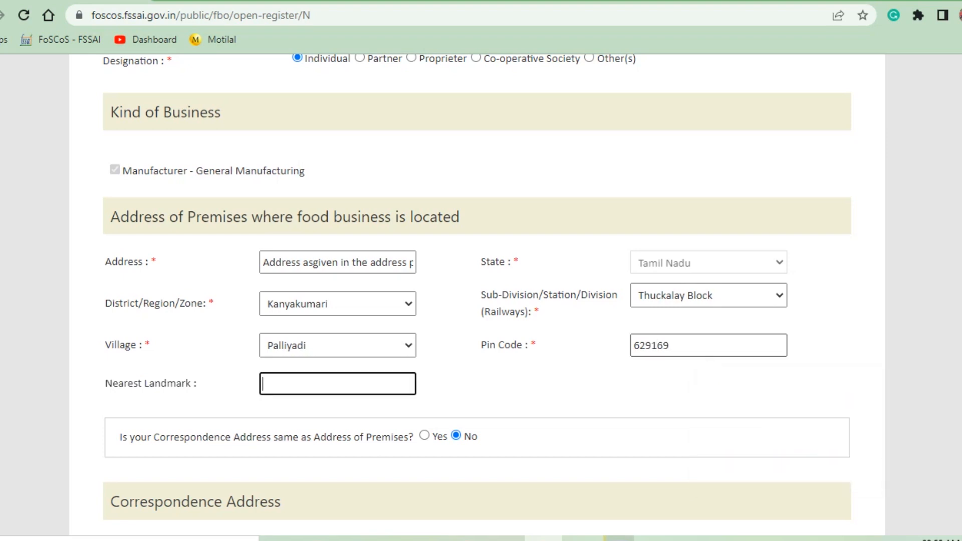
scroll(476, 295, "down", 3)
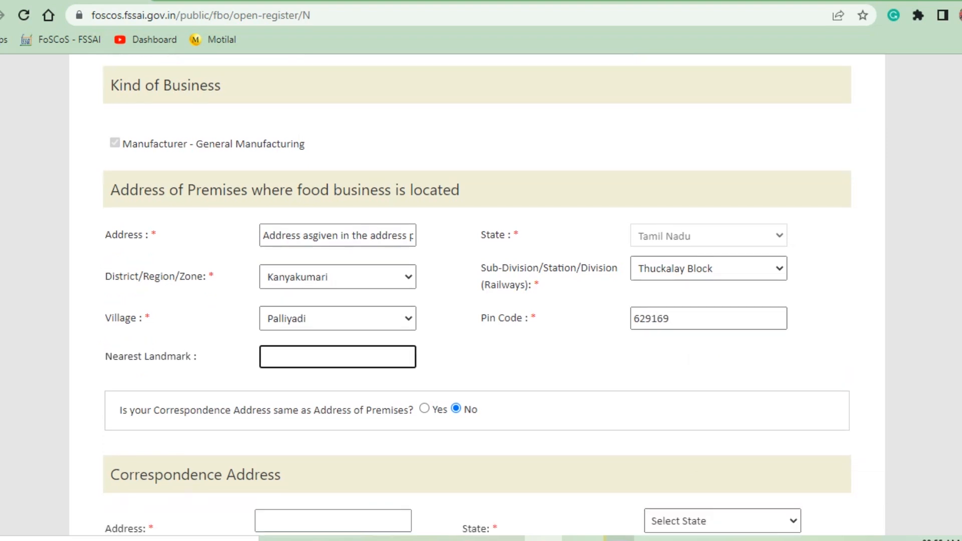
scroll(476, 296, "down", 1)
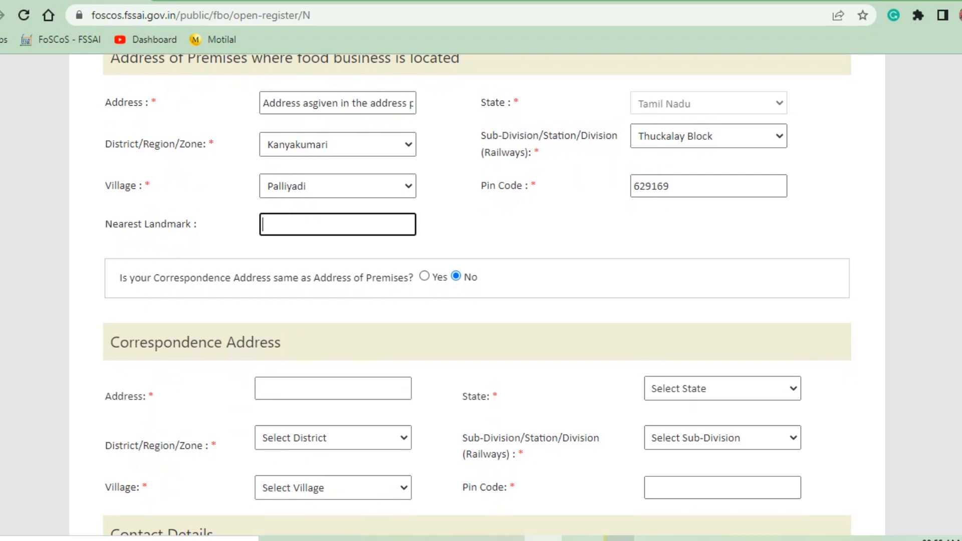
Use the premises address for correspondence and enter the mobile number
left_click(424, 277)
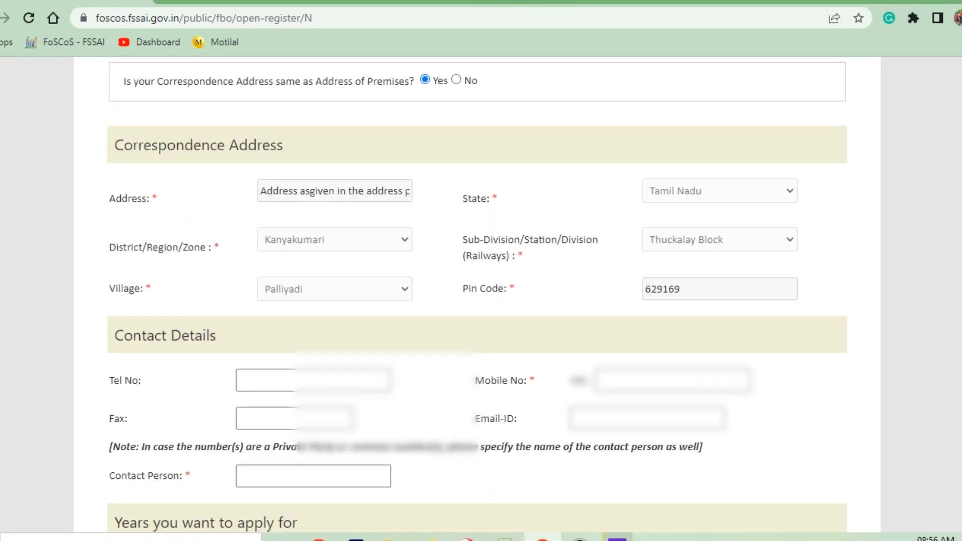
left_click(313, 380)
left_click(672, 381)
type("??????????")
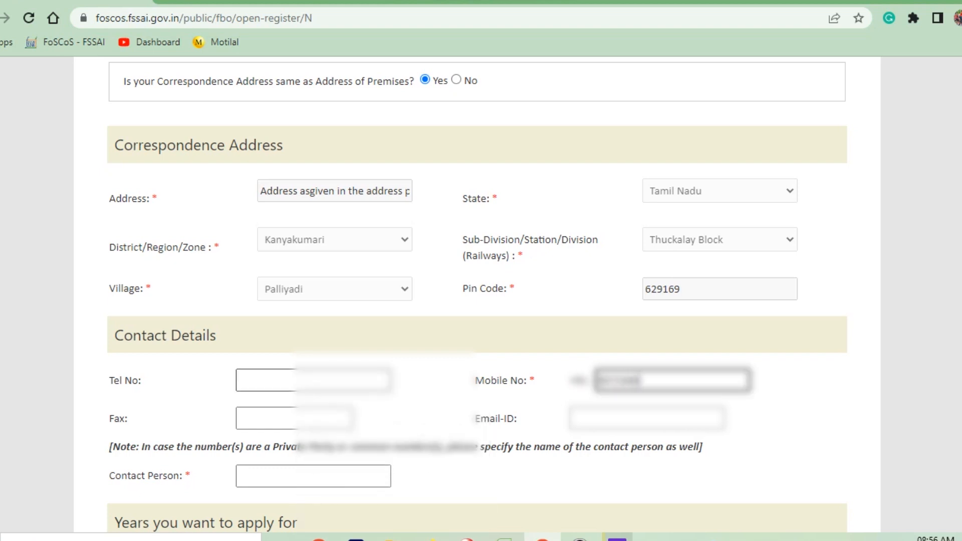
key("Tab")
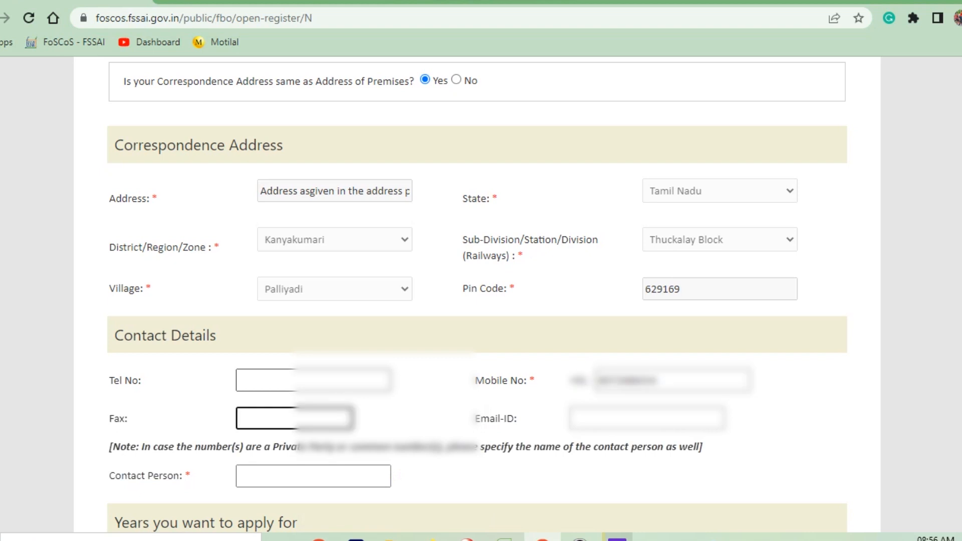
key("Tab")
Fill in the contact e-mail address and the contact person's name
type("??????????")
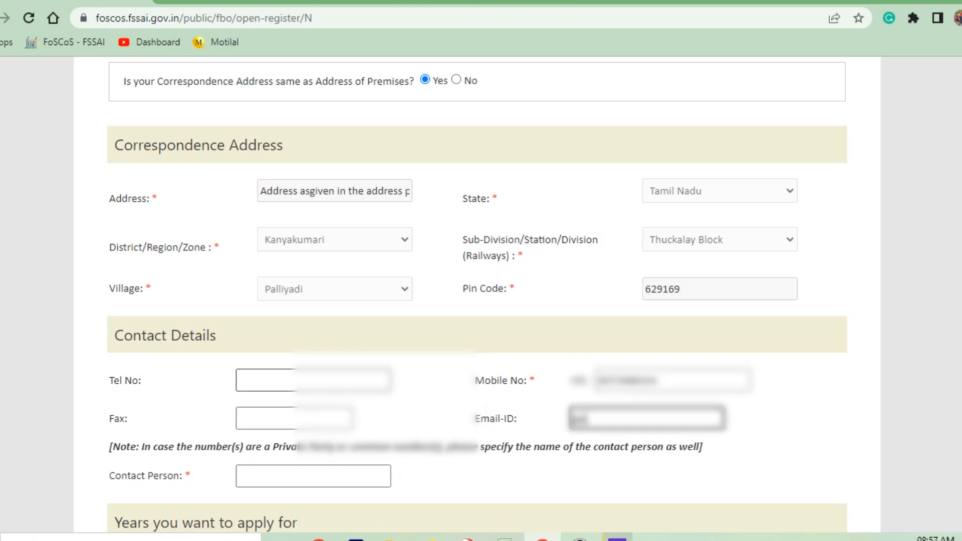
type("??????????")
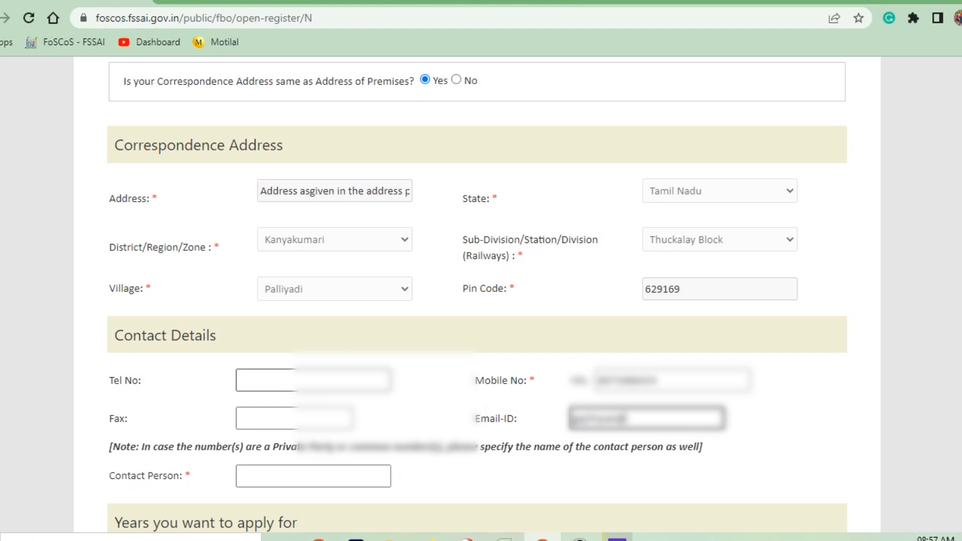
type("??????")
key("Tab")
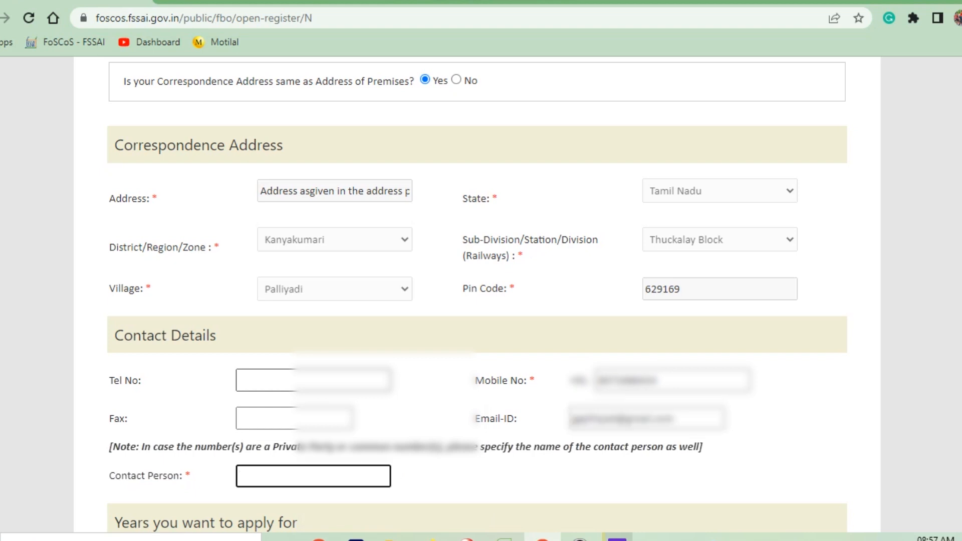
type("A.")
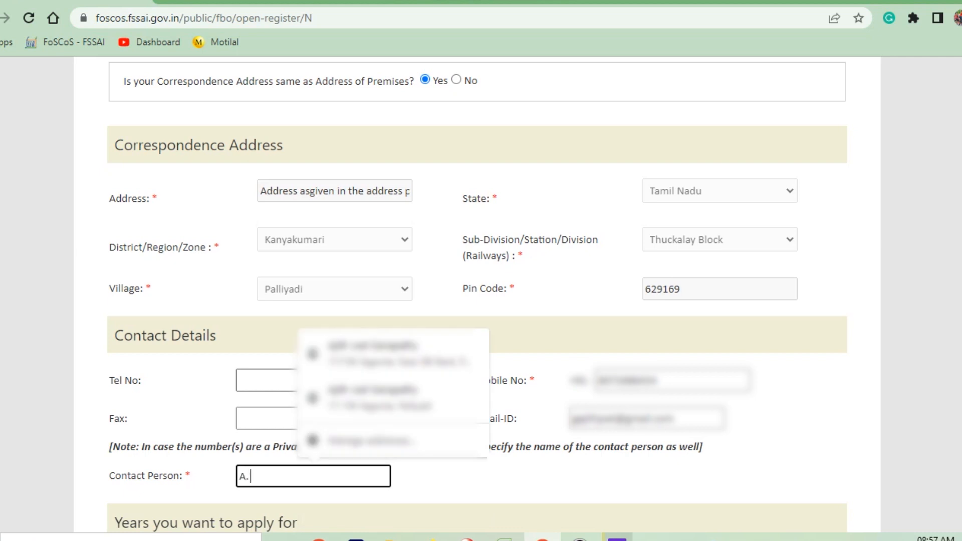
key("BackSpace")
key("BackSpace")
key("BackSpace")
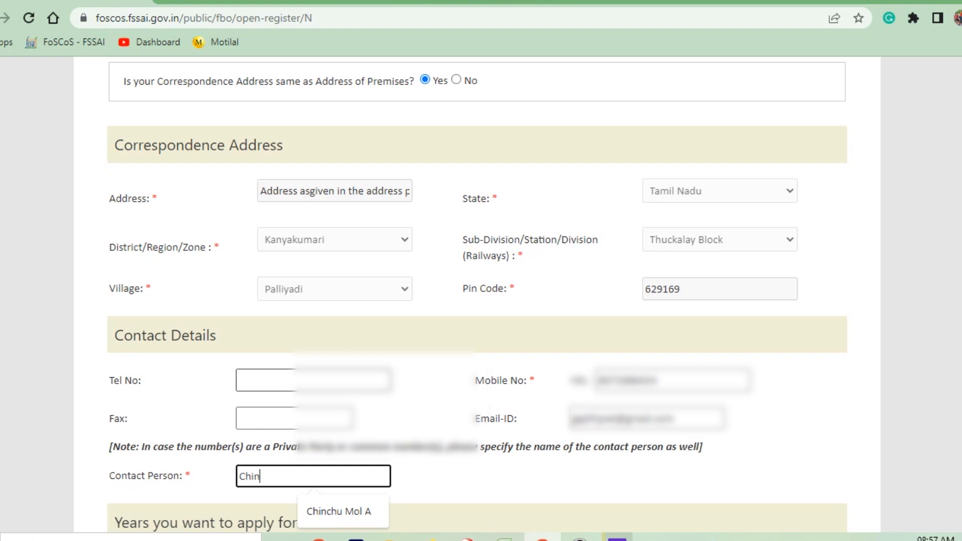
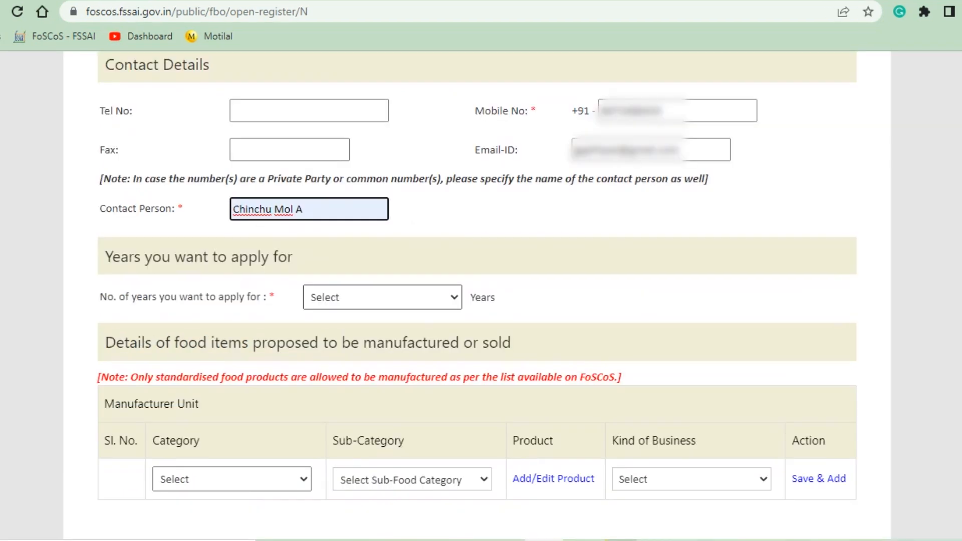
left_click(383, 297)
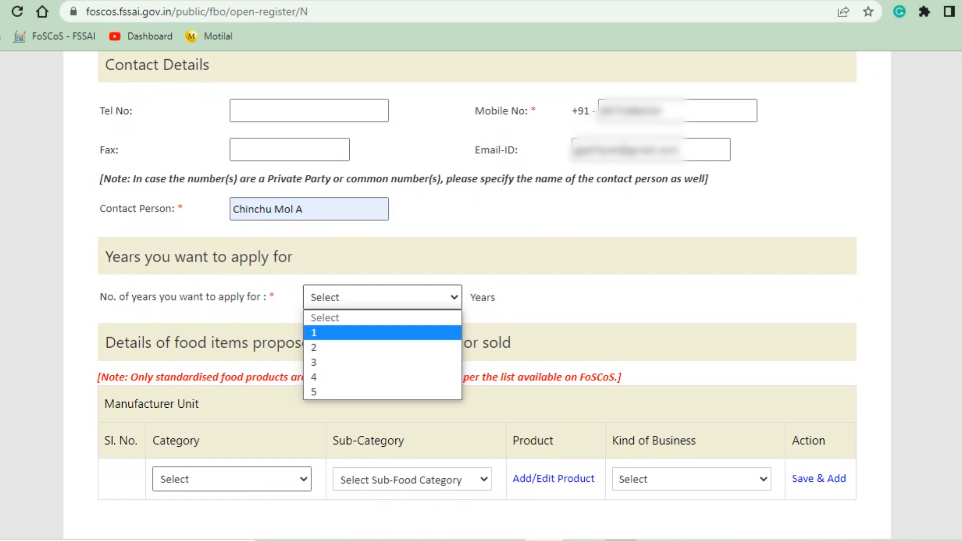
Apply for 1 year with food category 07 - Bakery products and sub-category 07.1
key("Escape")
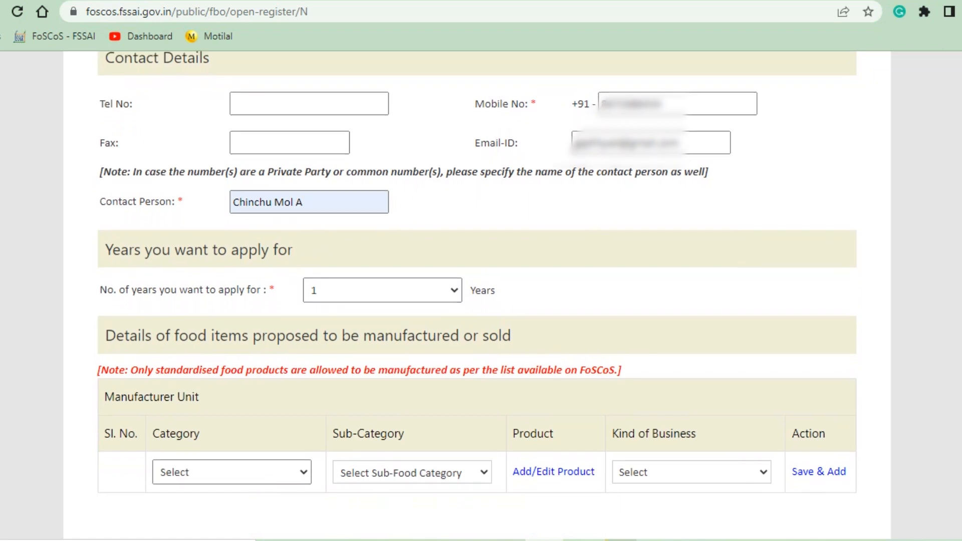
scroll(477, 273, "down", 1)
scroll(477, 272, "down", 3)
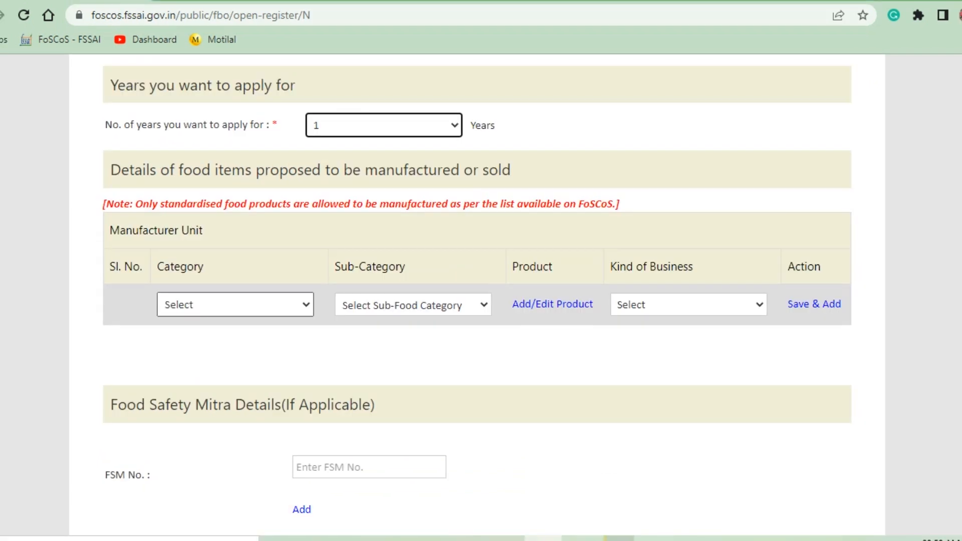
left_click(235, 304)
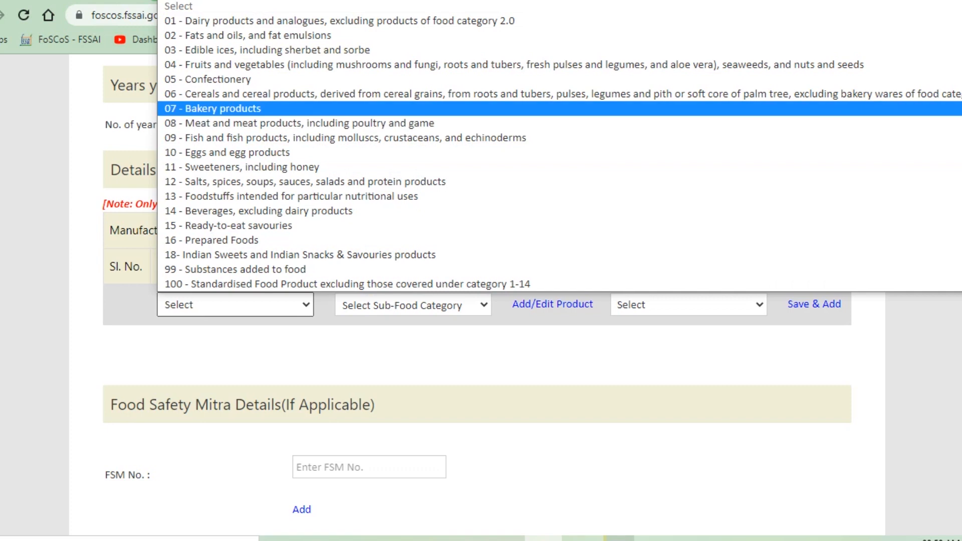
left_click(213, 109)
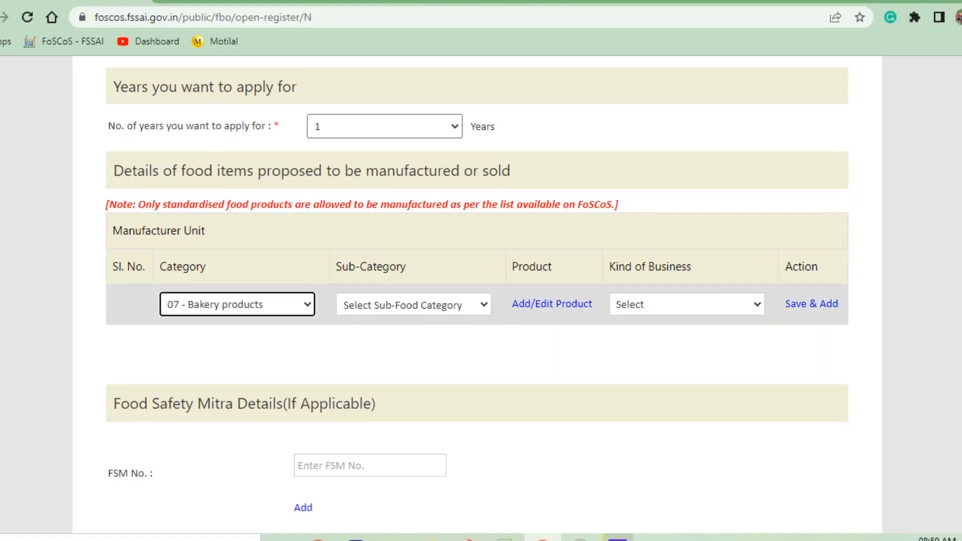
left_click(414, 304)
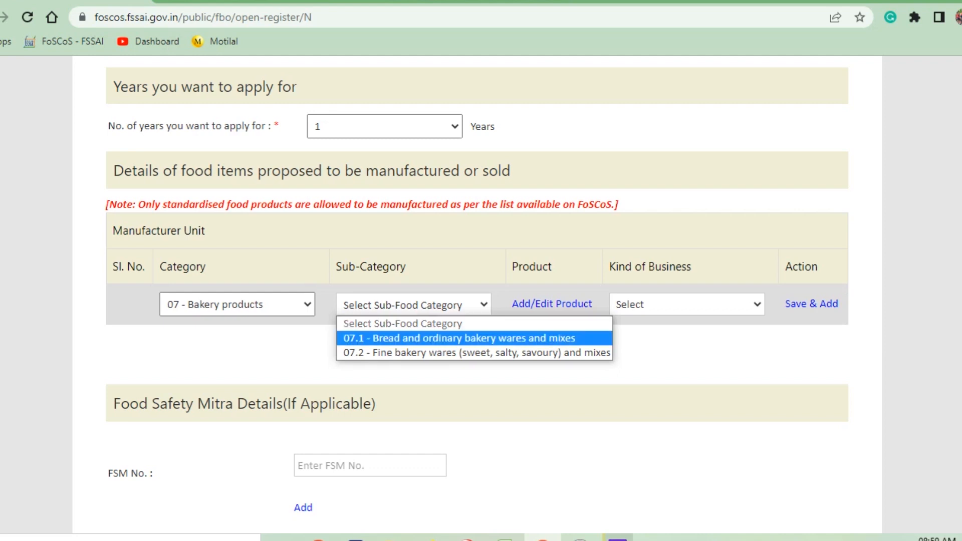
left_click(481, 339)
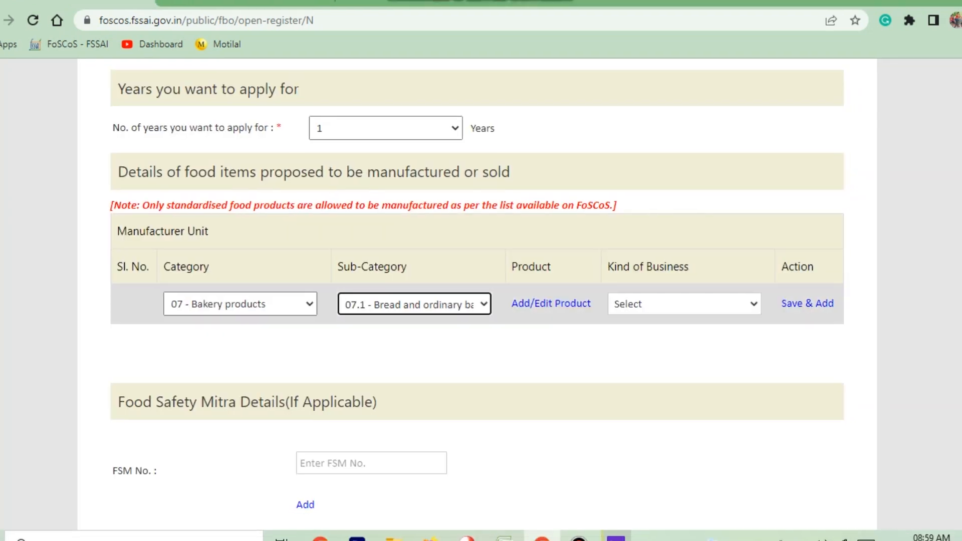
Add Bread and Bread-Type Products as Manufacturer and save the food item row
left_click(551, 304)
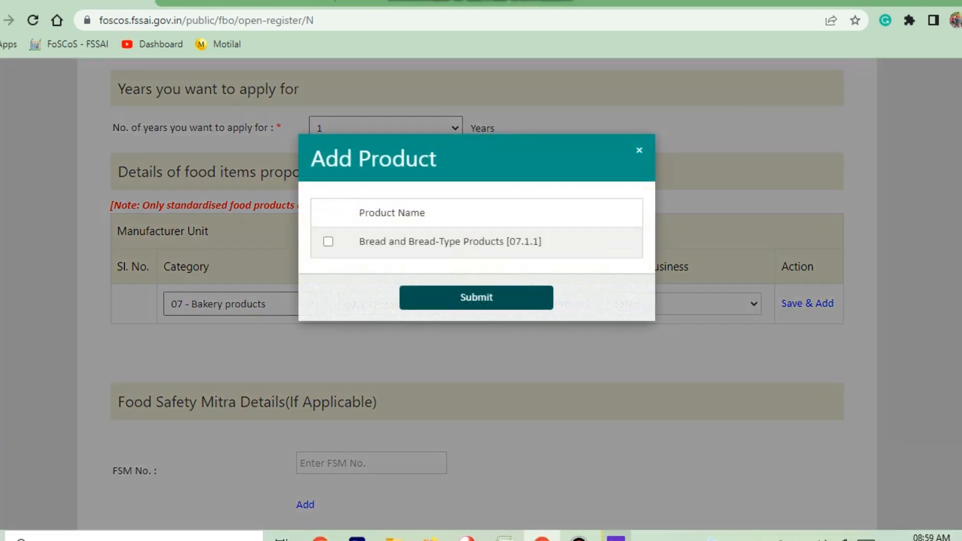
left_click(329, 242)
left_click(476, 297)
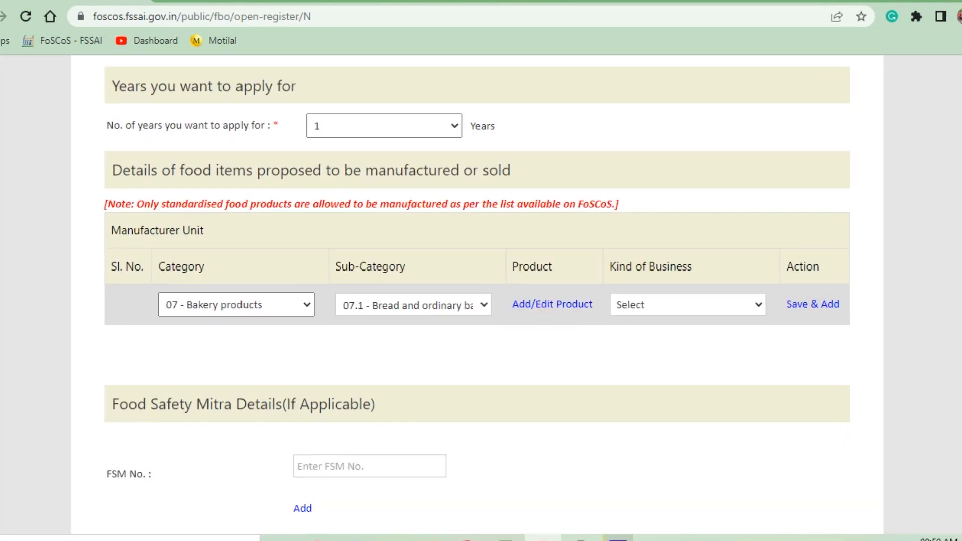
left_click(687, 303)
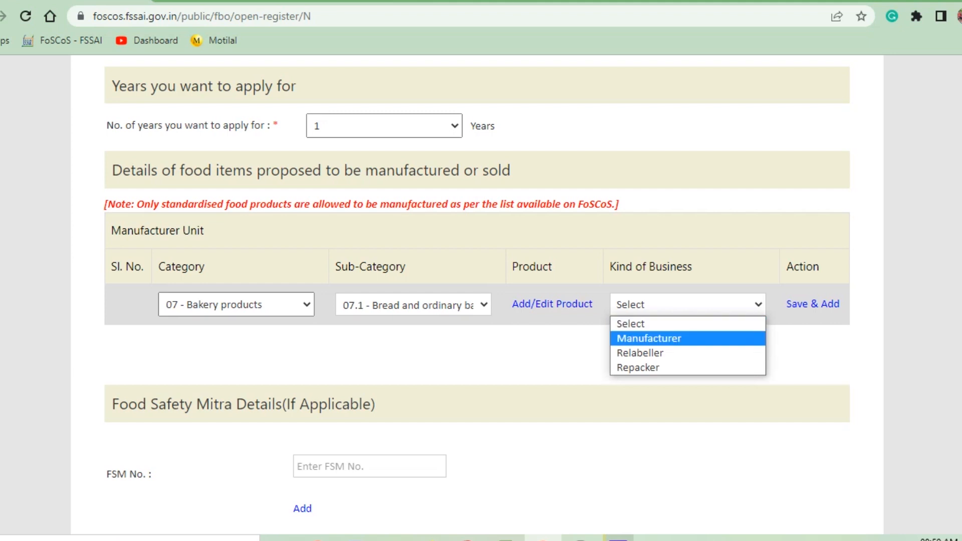
left_click(649, 339)
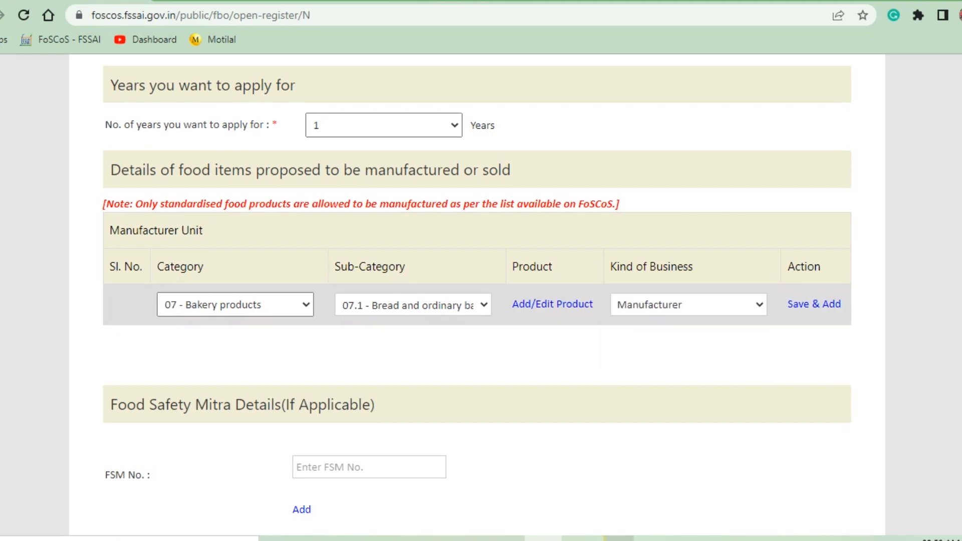
left_click(814, 304)
scroll(476, 301, "down", 3)
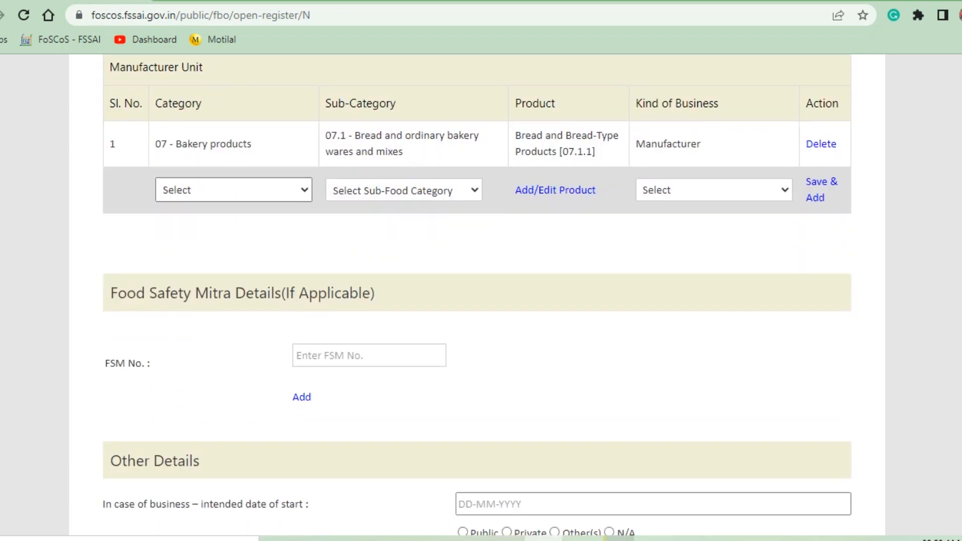
scroll(476, 300, "down", 1)
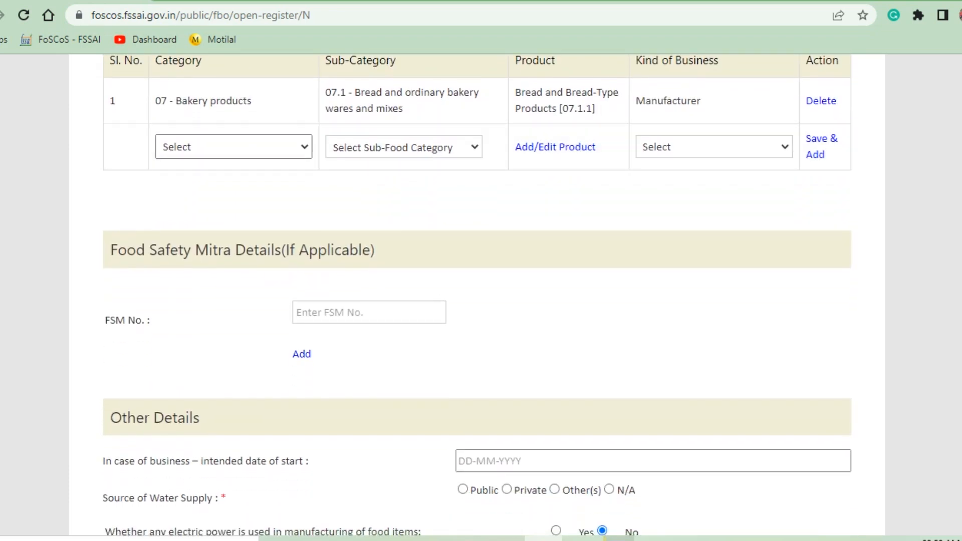
scroll(476, 301, "down", 5)
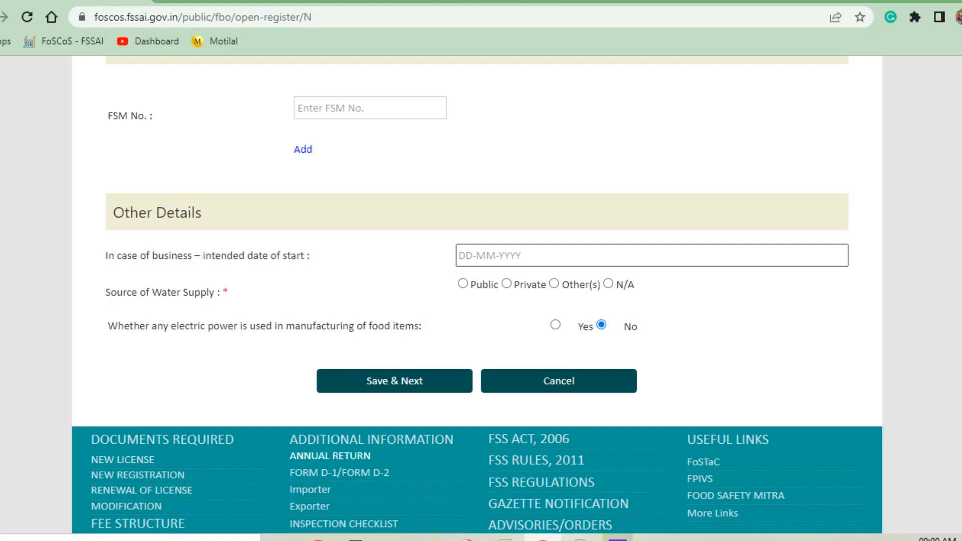
Set start date 30-05-2022, Private water supply, and mark electric power as used
left_click(651, 256)
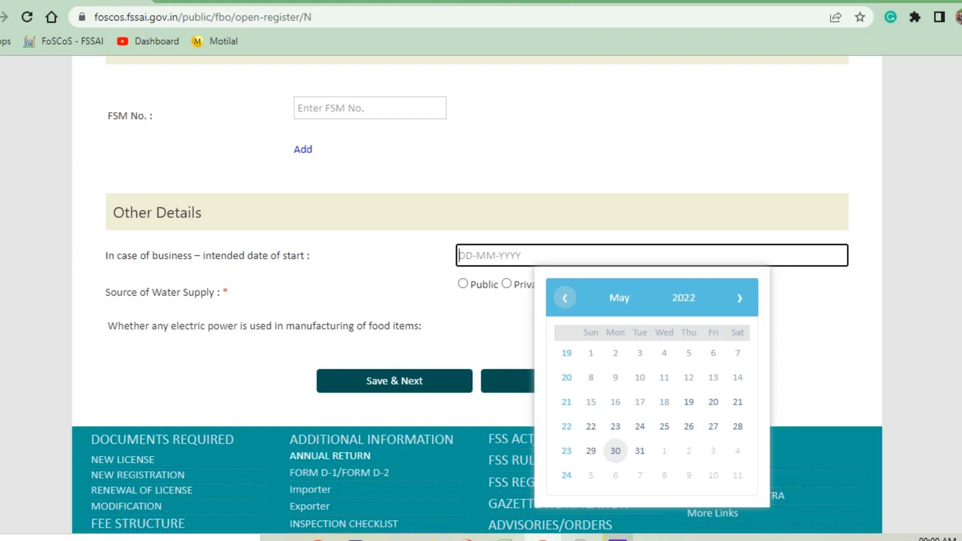
left_click(615, 450)
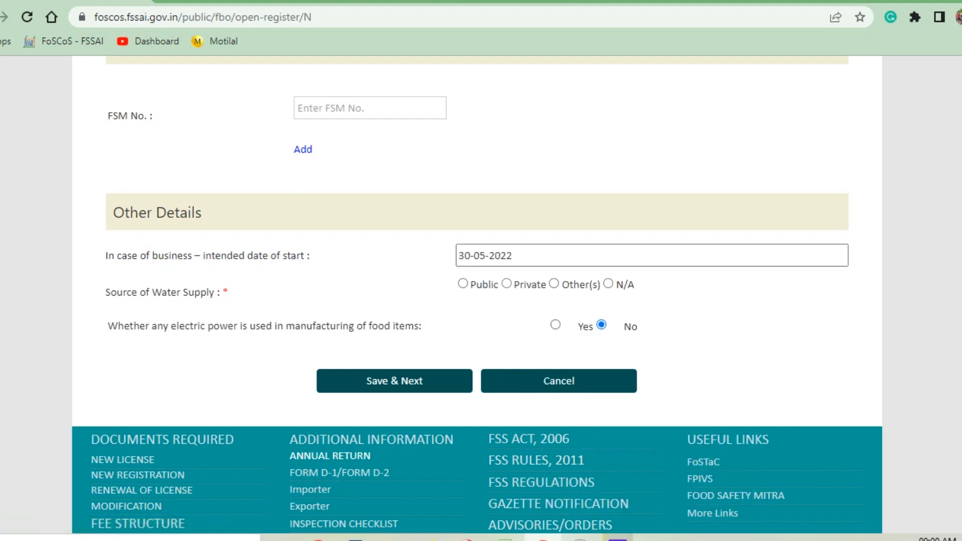
left_click(507, 284)
left_click(555, 325)
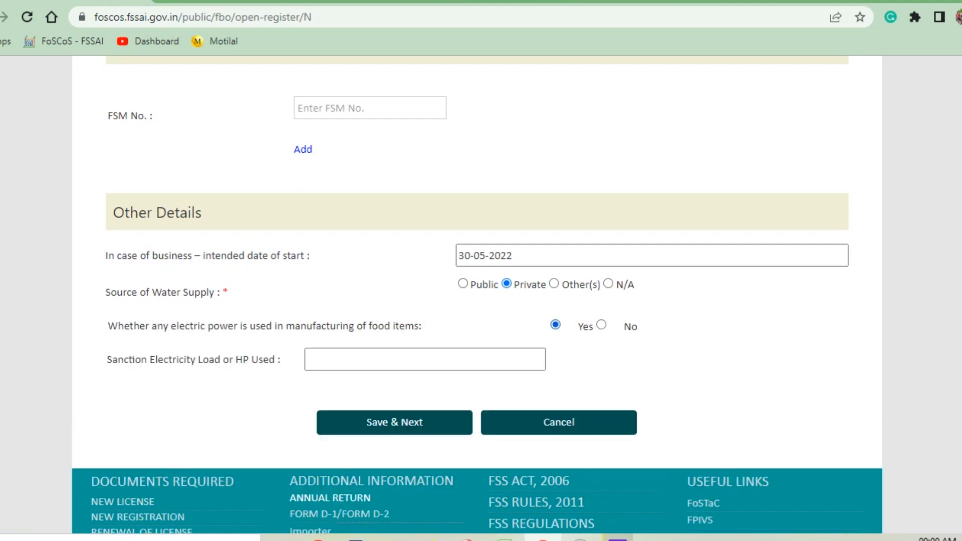
Enter a sanctioned electricity load of 300 and save the Other Details
scroll(476, 296, "down", 1)
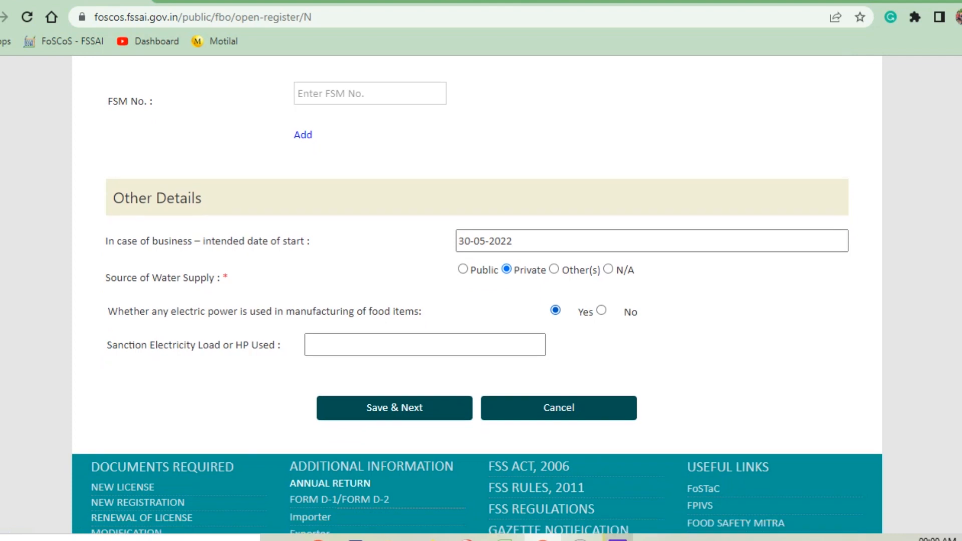
scroll(476, 295, "down", 1)
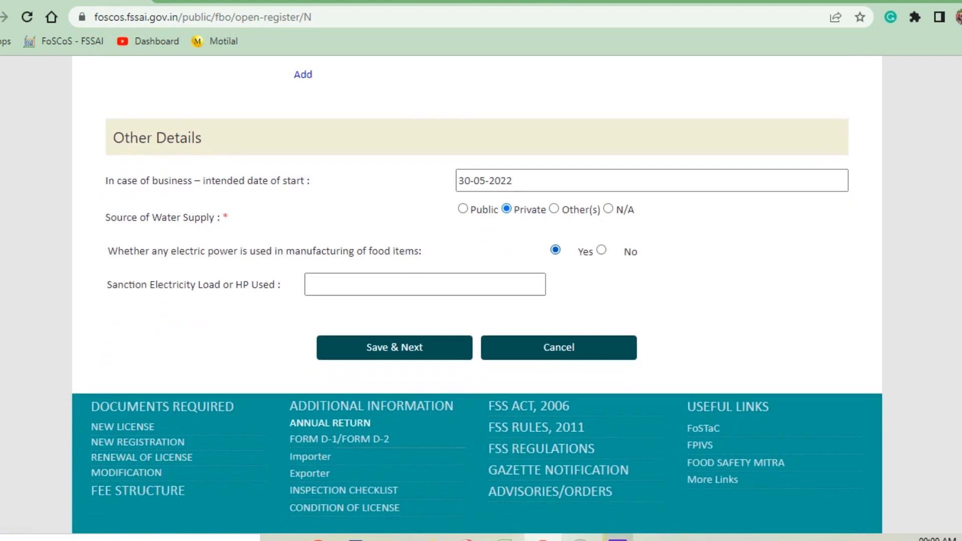
scroll(476, 296, "up", 1)
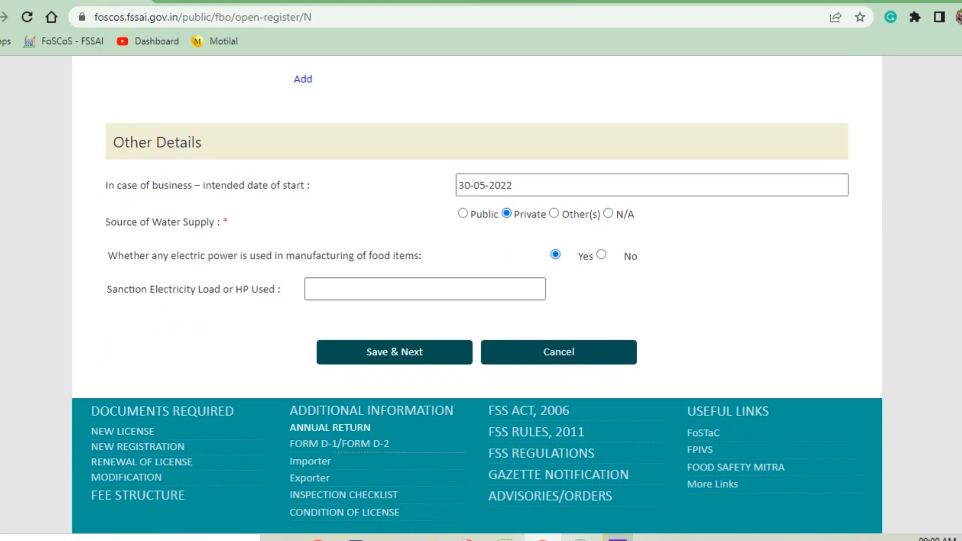
left_click(425, 289)
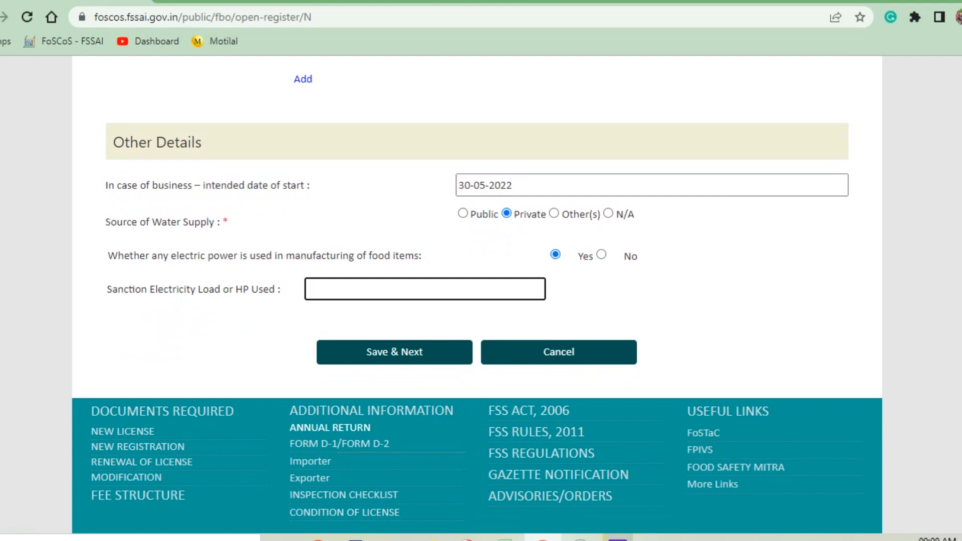
type("300")
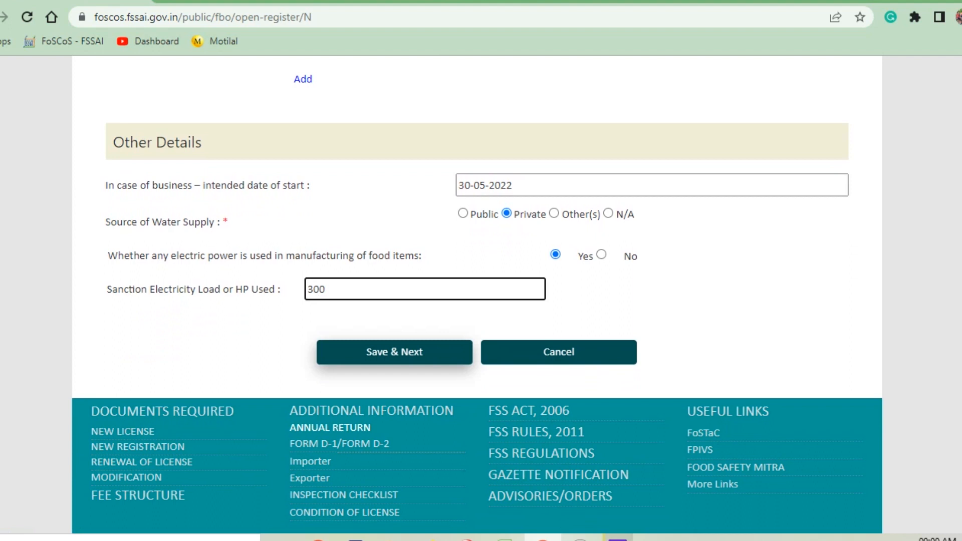
left_click(394, 352)
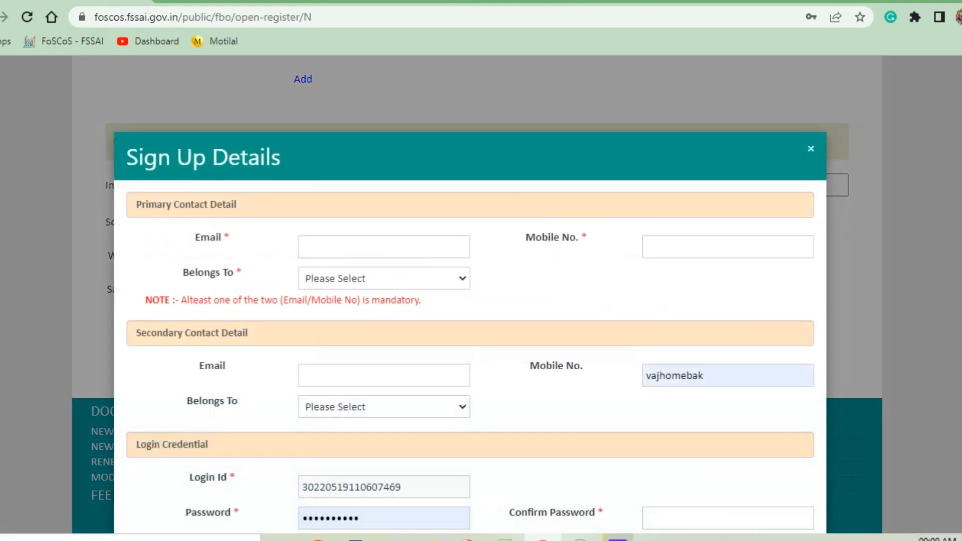
Fill in the primary contact's e-mail and mobile number, with Belongs To set to Self
scroll(470, 321, "down", 5)
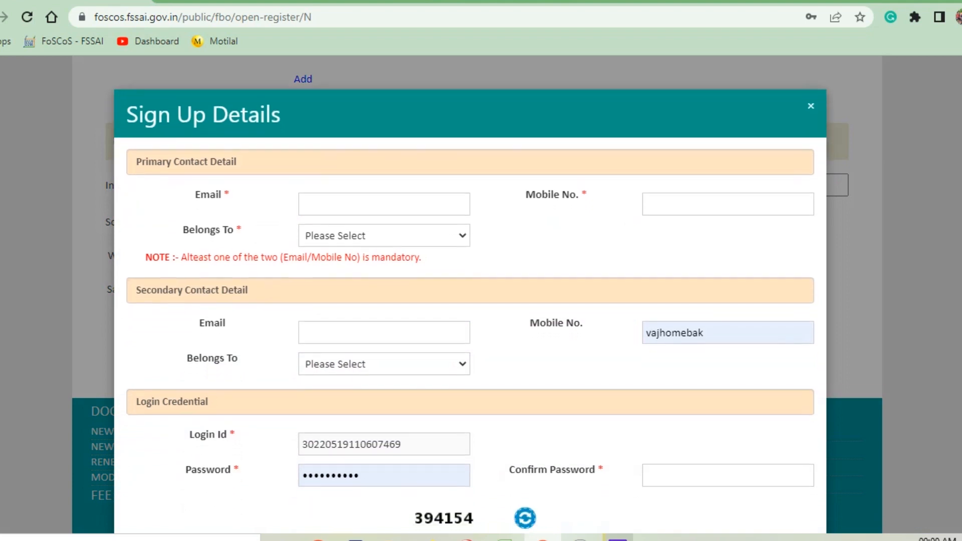
scroll(470, 320, "down", 2)
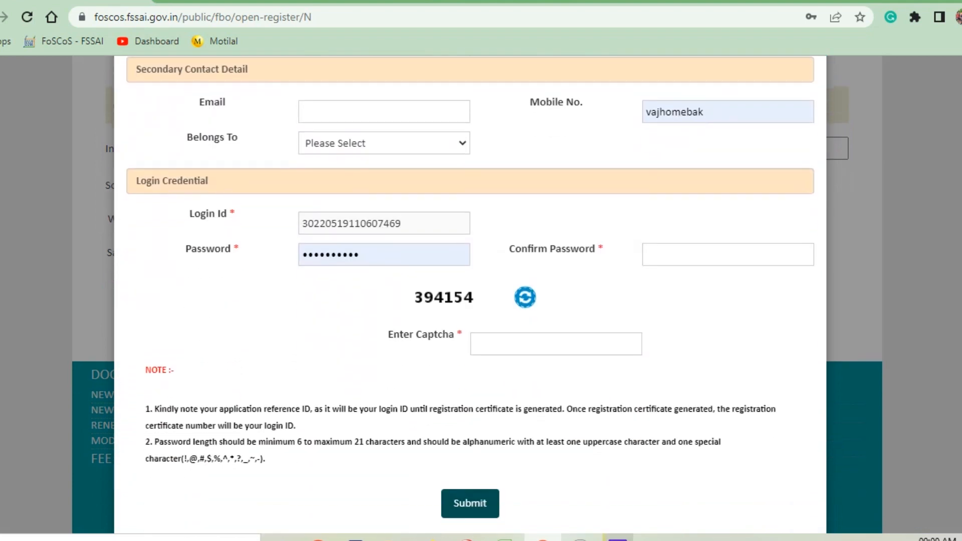
scroll(470, 294, "up", 3)
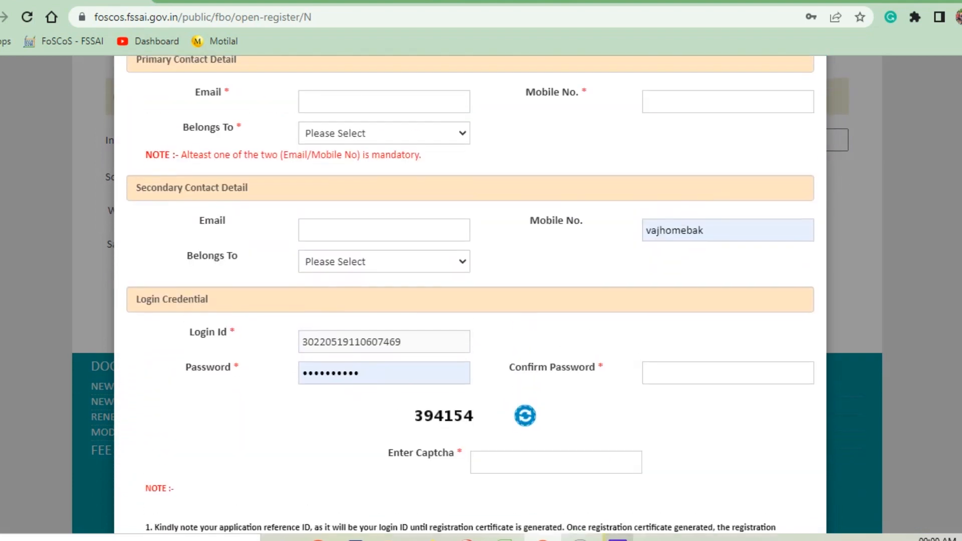
scroll(470, 295, "up", 1)
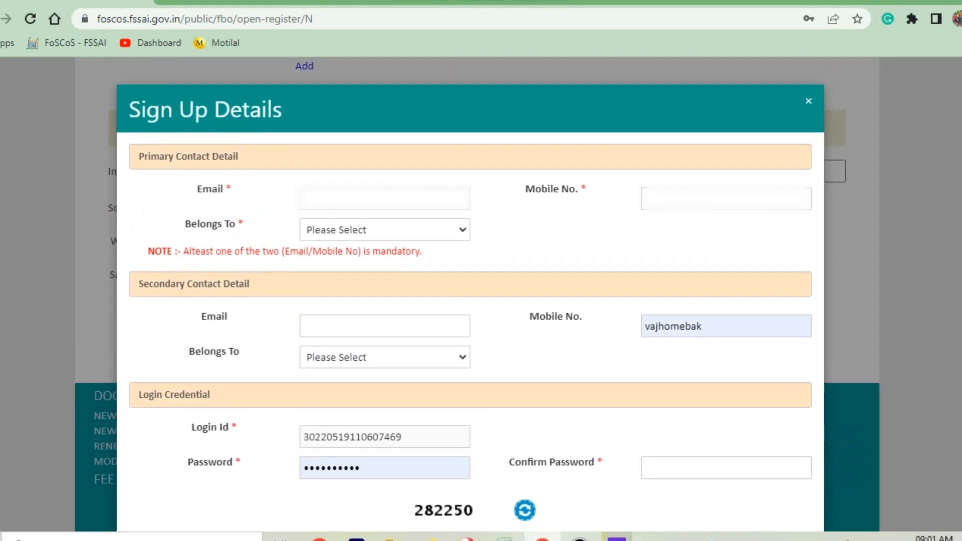
left_click(384, 198)
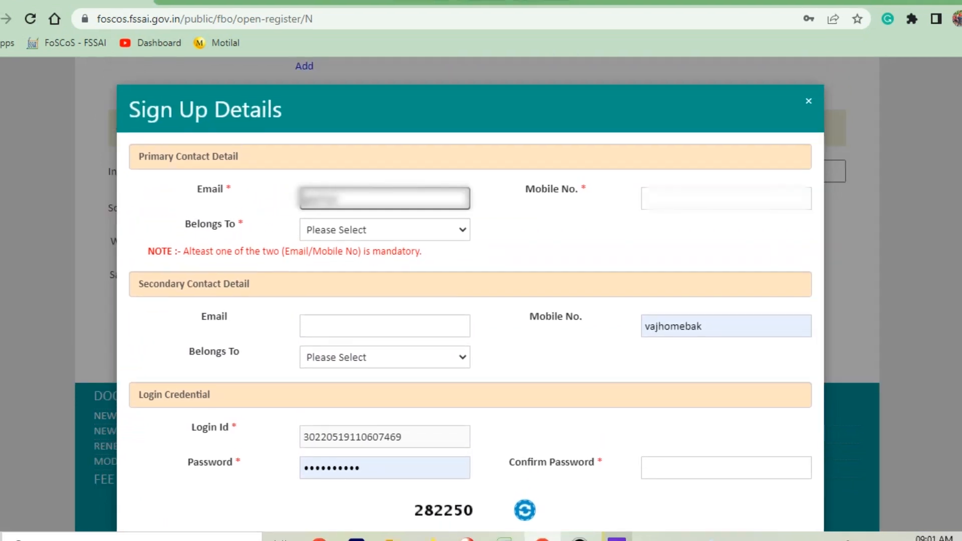
key("Tab")
type("8?????????")
key("Tab")
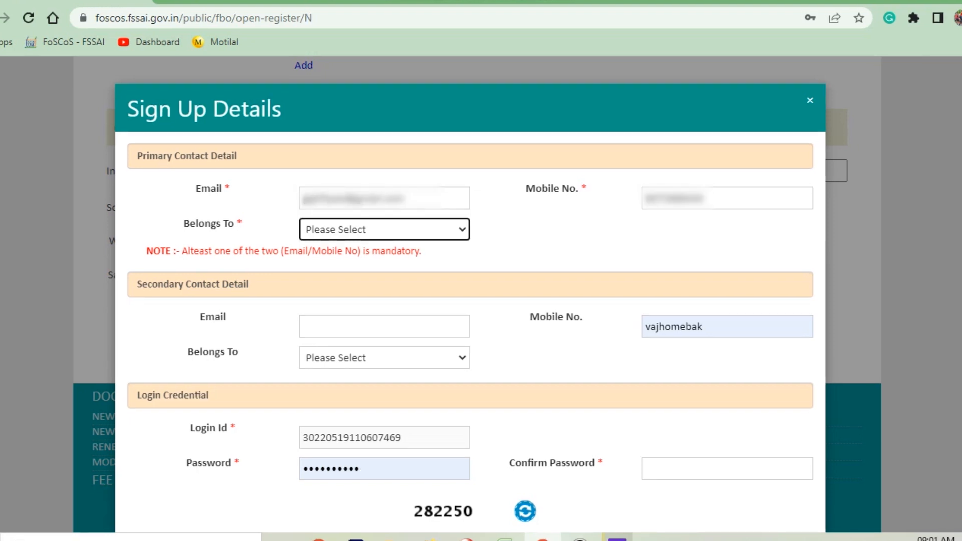
key("alt+Down")
key("Down")
key("Return")
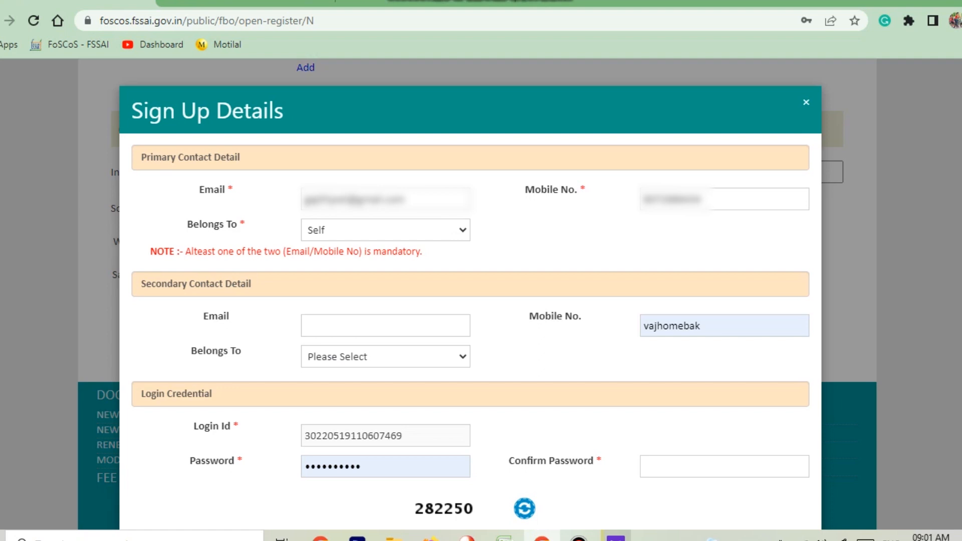
Enter and confirm the account password, fill in the captcha and submit the sign-up
scroll(472, 301, "down", 3)
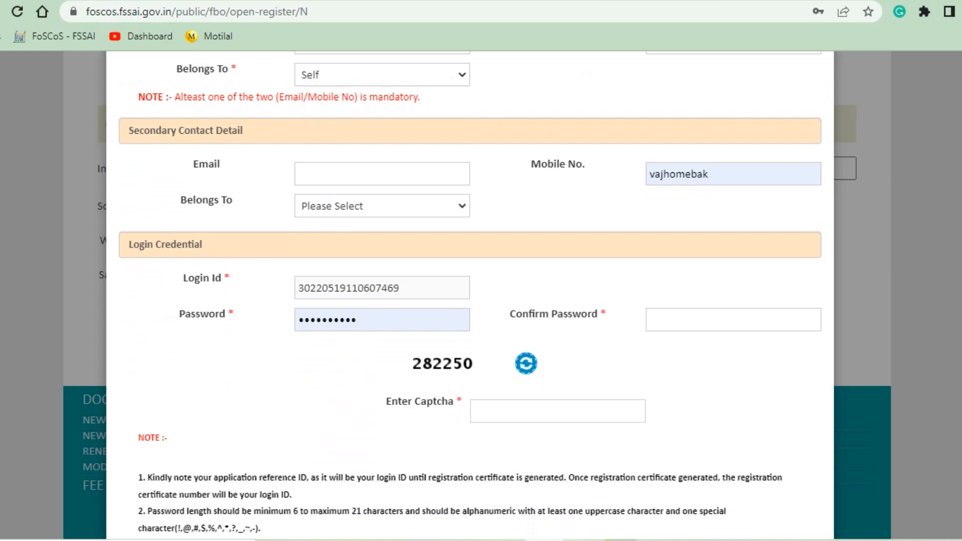
left_click_drag(361, 321, 297, 321)
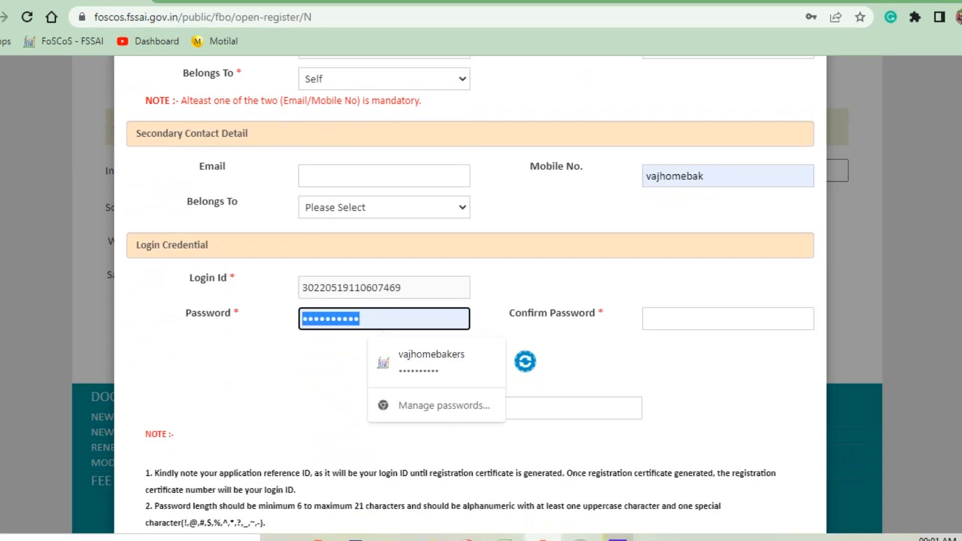
type("••••••••")
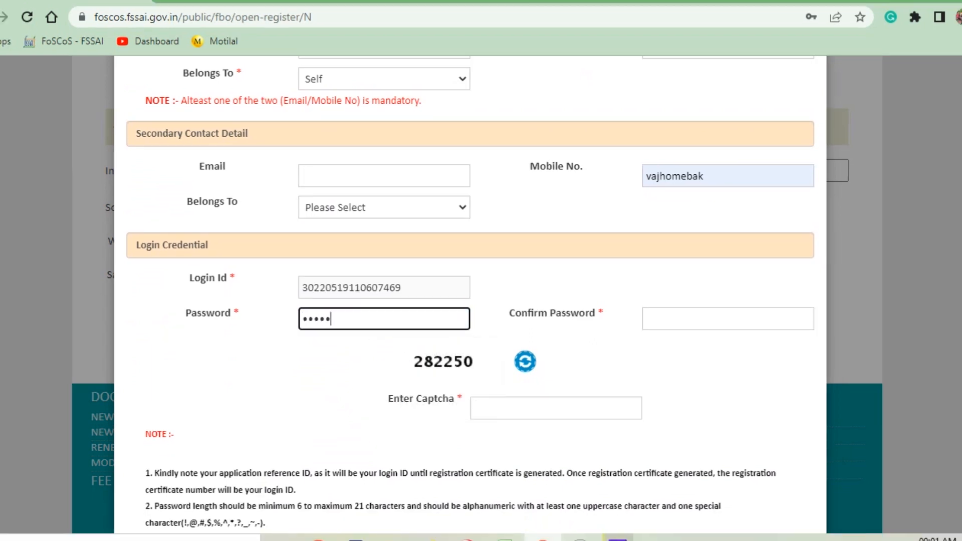
type("•")
key("Tab")
type("•••••••")
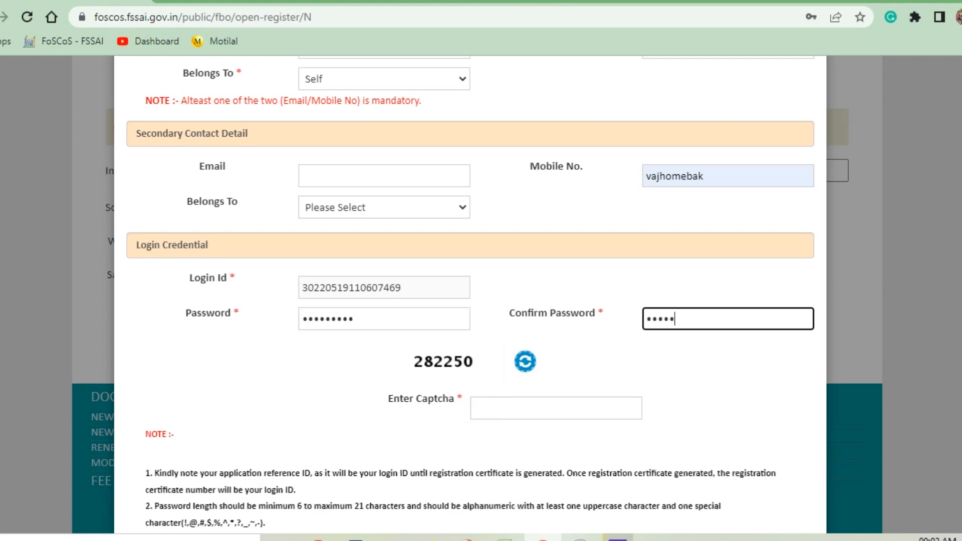
type("••")
key("Tab")
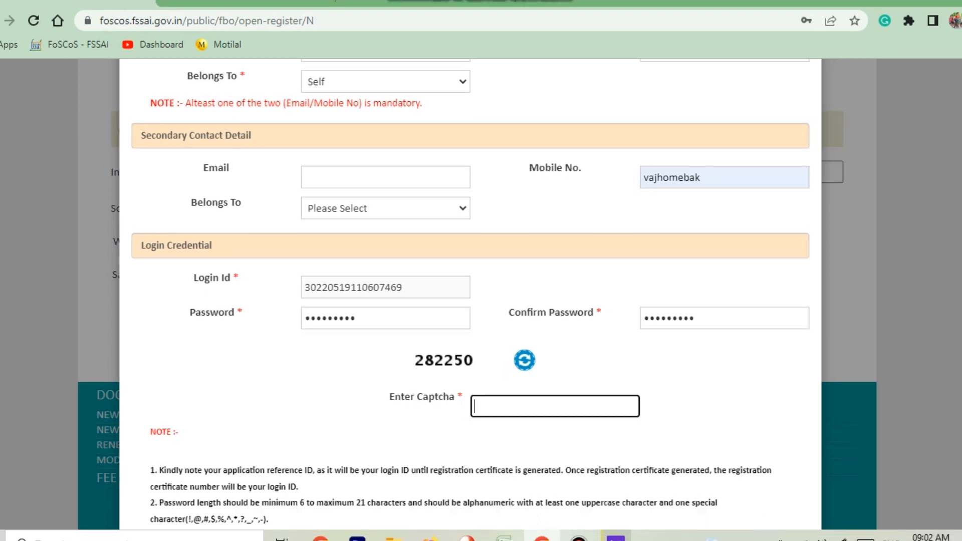
type("282")
key("BackSpace")
type("2250")
scroll(470, 295, "down", 1)
left_click(471, 498)
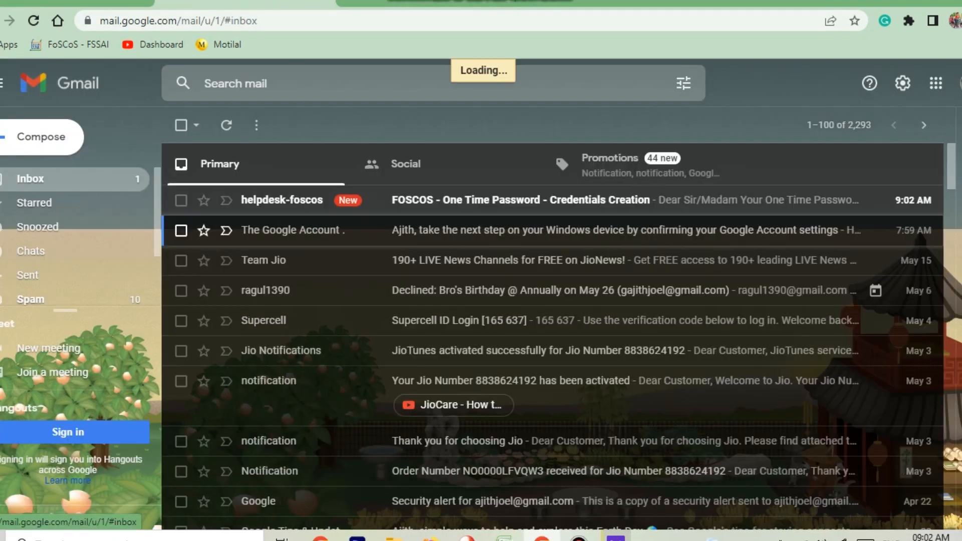
Open the FoSCoS one-time password email in Gmail to read the code
left_click(451, 201)
left_click_drag(604, 274, 556, 236)
left_click(603, 274)
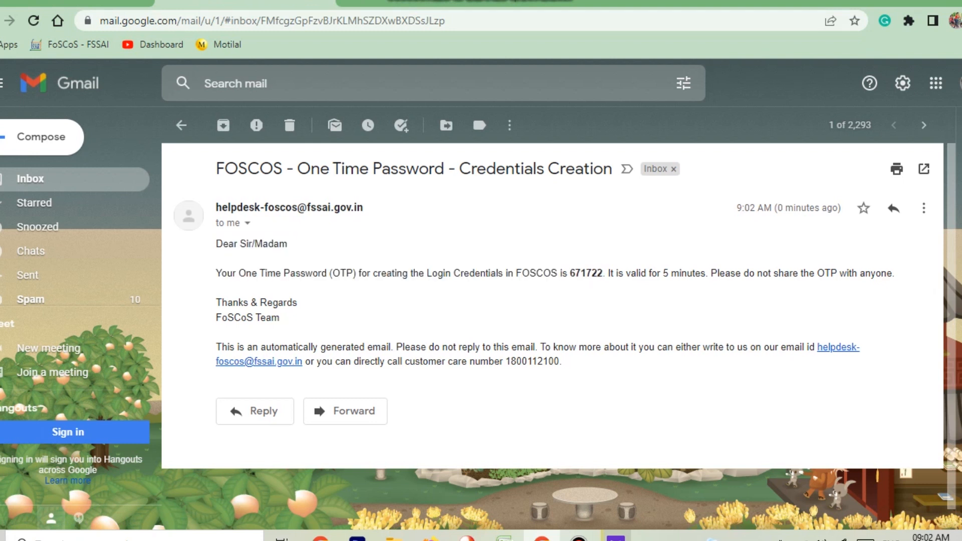
Enter the email and mobile verification codes in FoSCoS and submit them
left_click(76, 2)
left_click(426, 256)
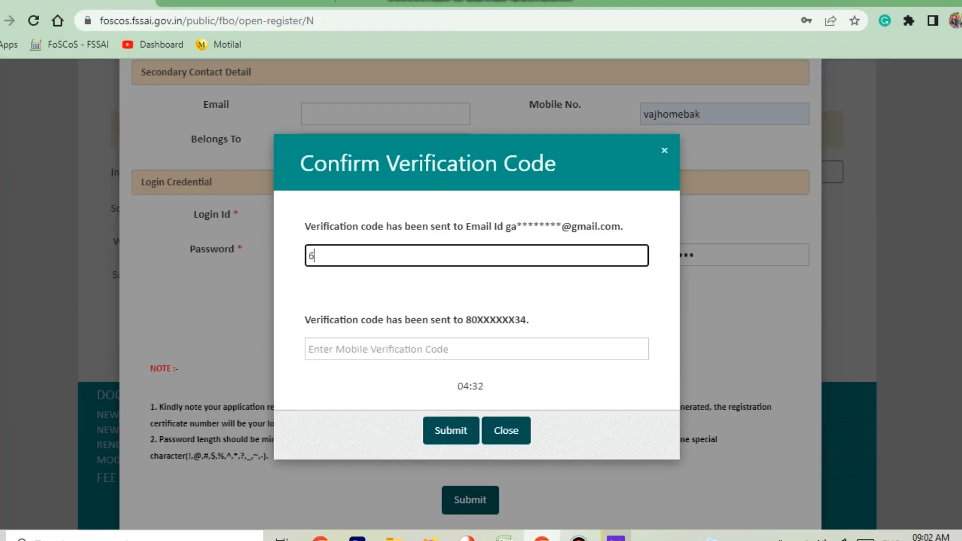
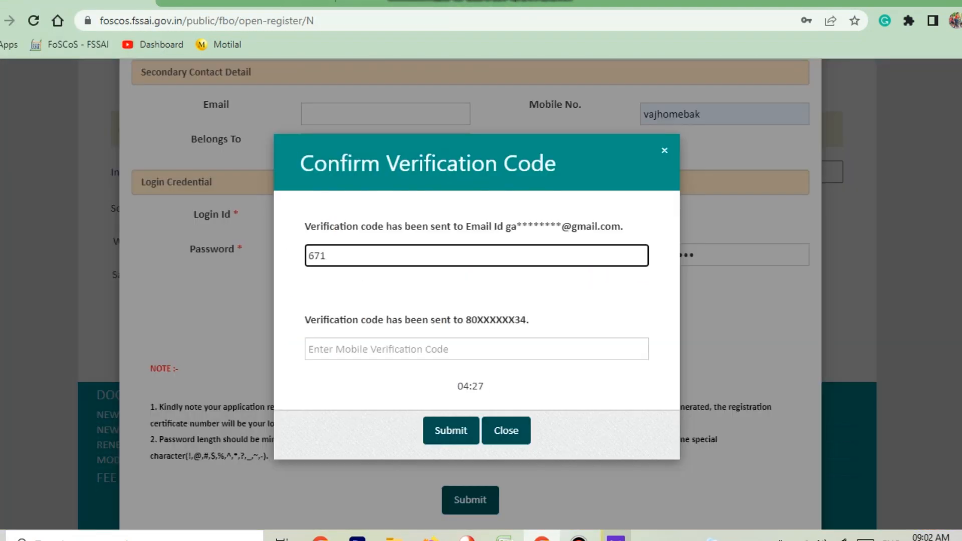
left_click(476, 350)
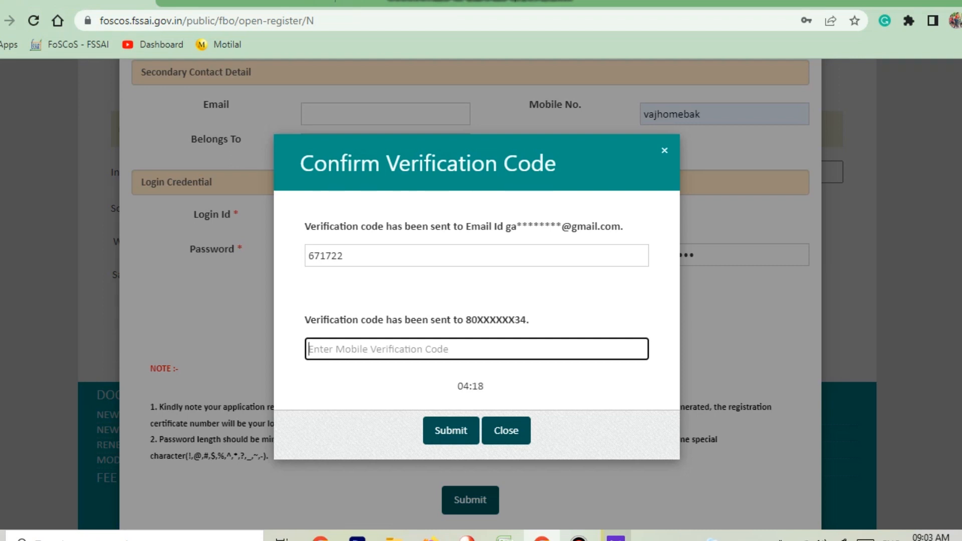
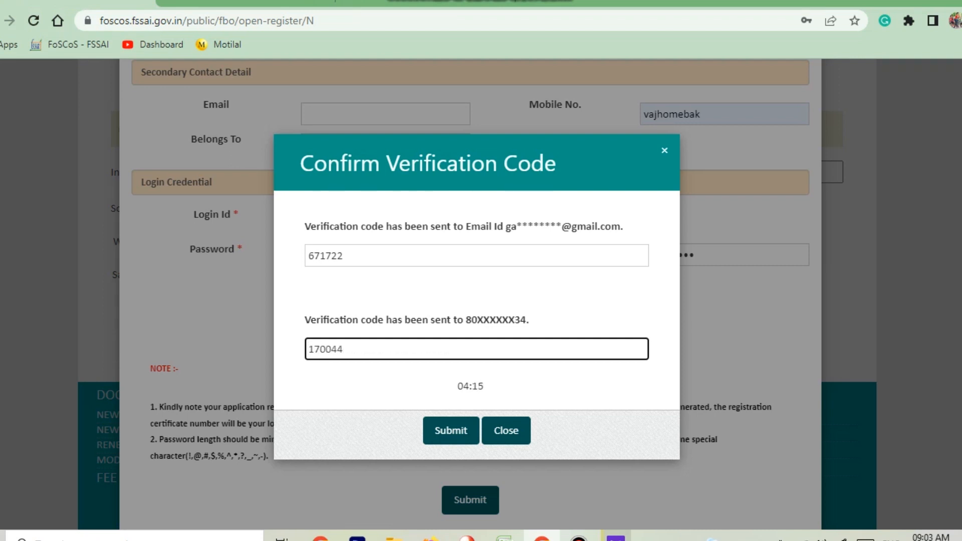
left_click(452, 431)
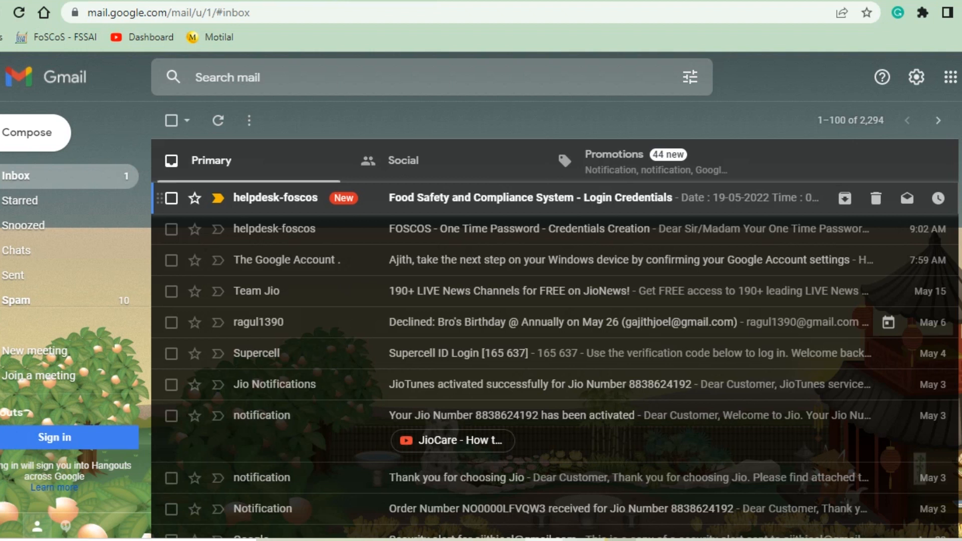
Check the Login Credentials email in Gmail, then click Ok on the sign-up success dialog
left_click(431, 196)
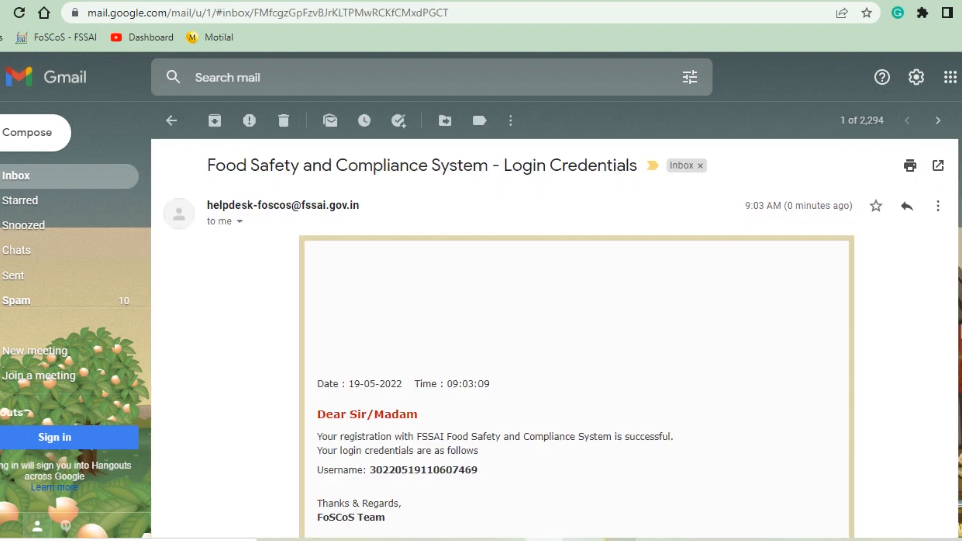
scroll(551, 340, "down", 3)
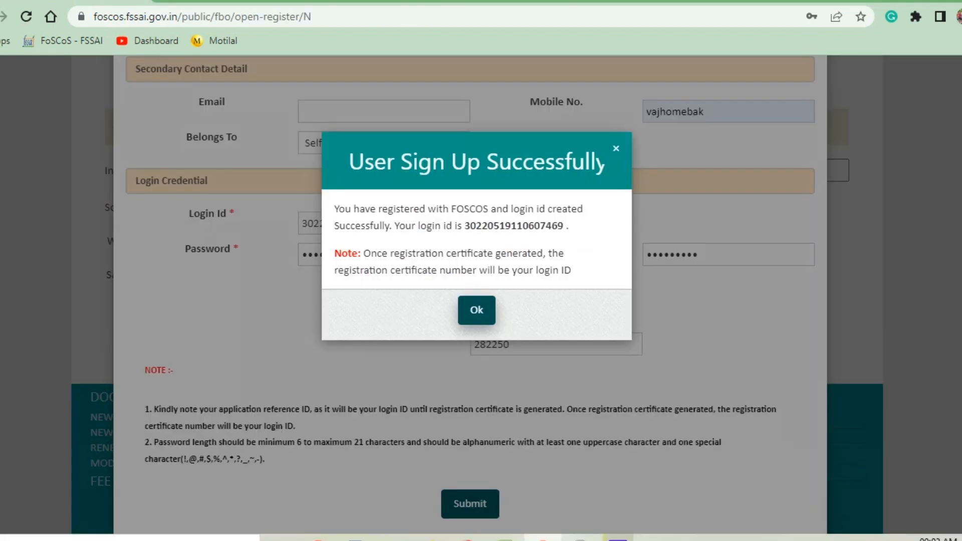
left_click(476, 310)
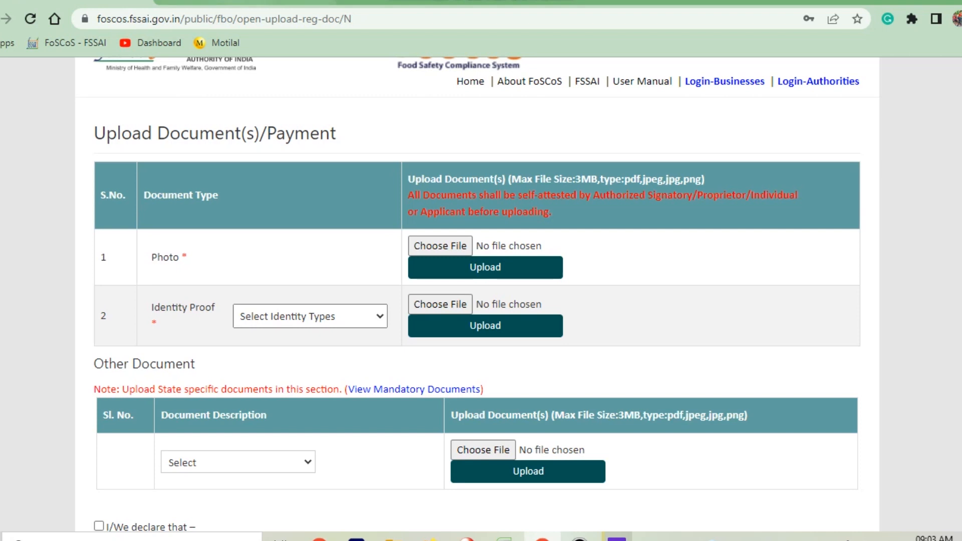
Attach and upload the applicant's photo
scroll(481, 351, "down", 2)
scroll(481, 351, "up", 3)
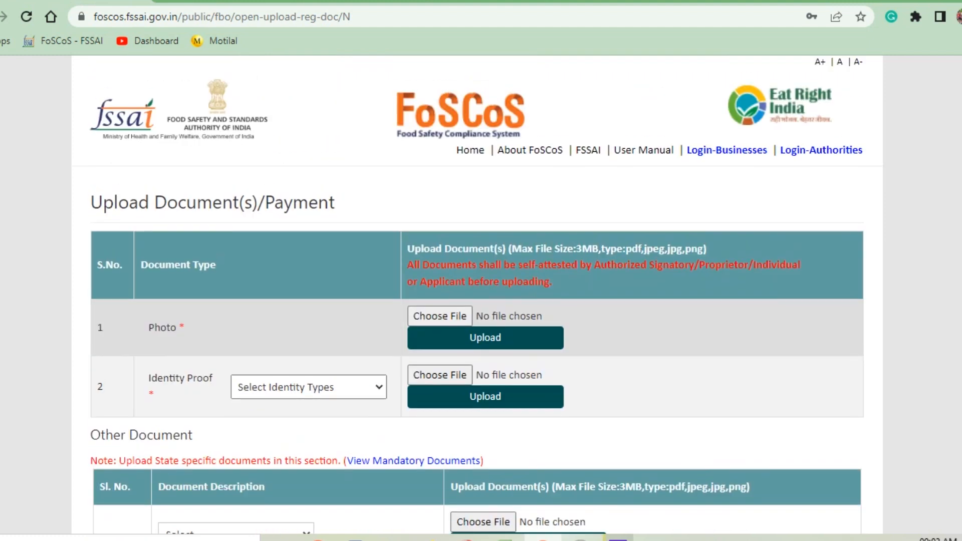
scroll(481, 301, "down", 1)
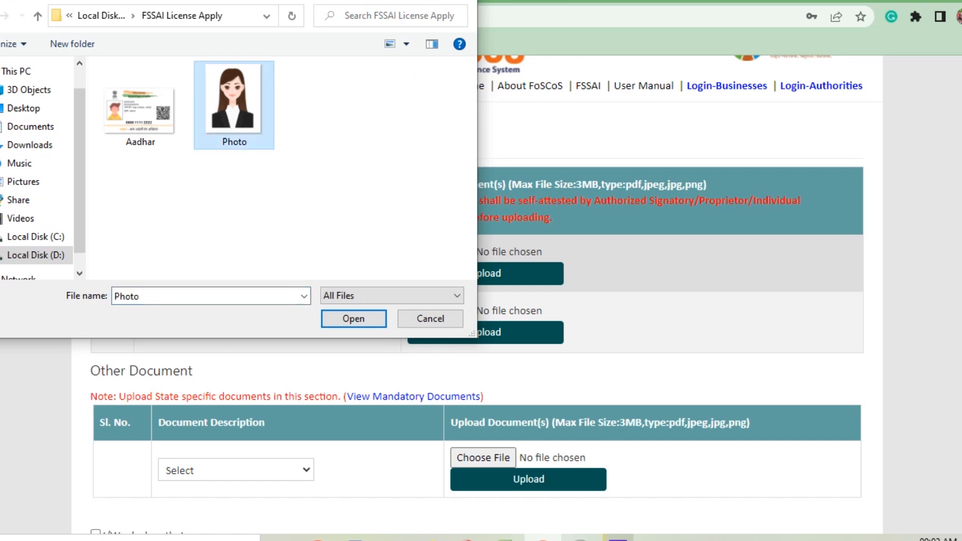
key("Return")
left_click(485, 274)
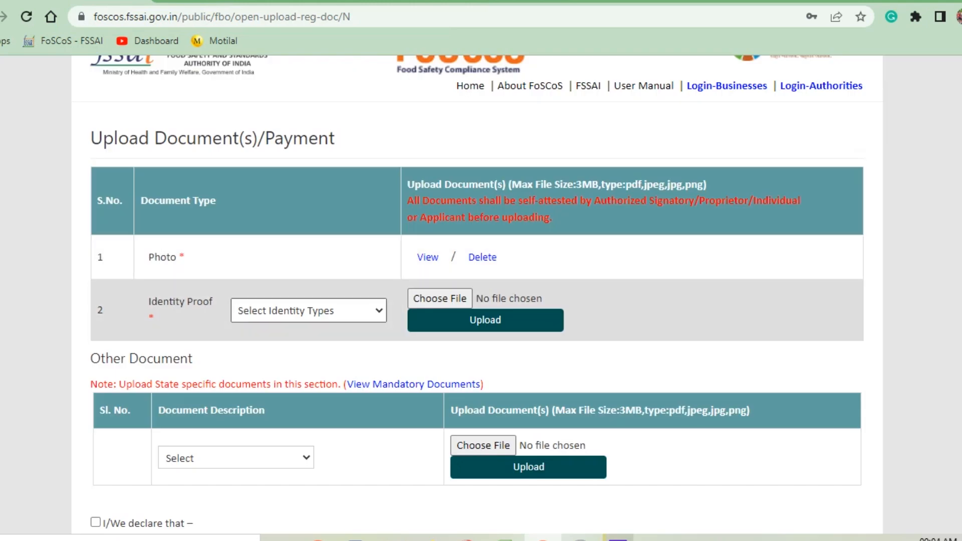
Choose Aadhar Card as identity proof and upload its image file
double_click(308, 311)
left_click(309, 311)
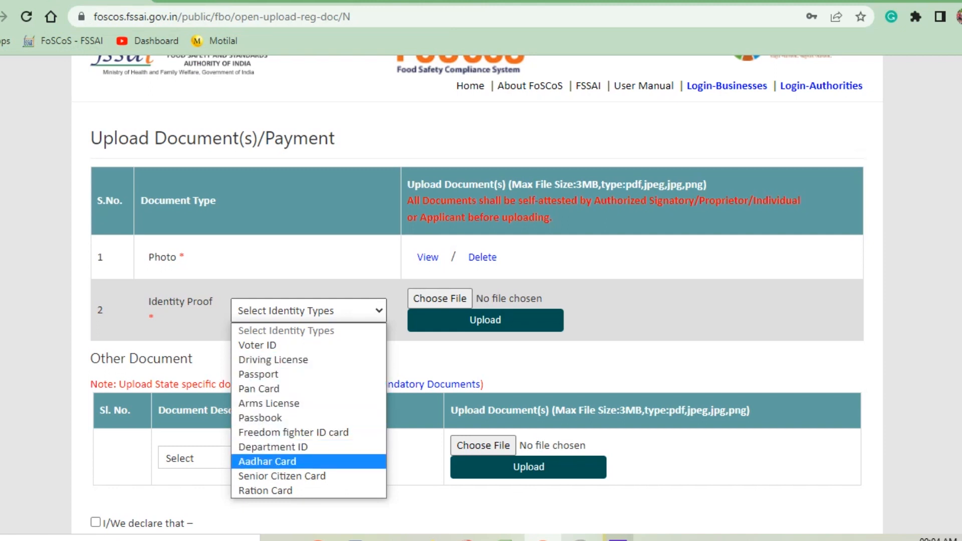
left_click(267, 462)
left_click(439, 299)
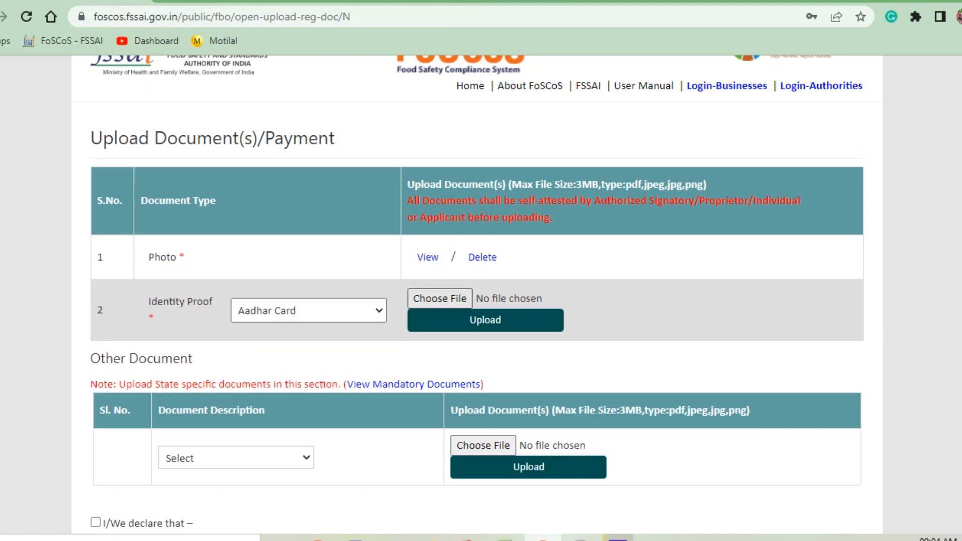
double_click(140, 107)
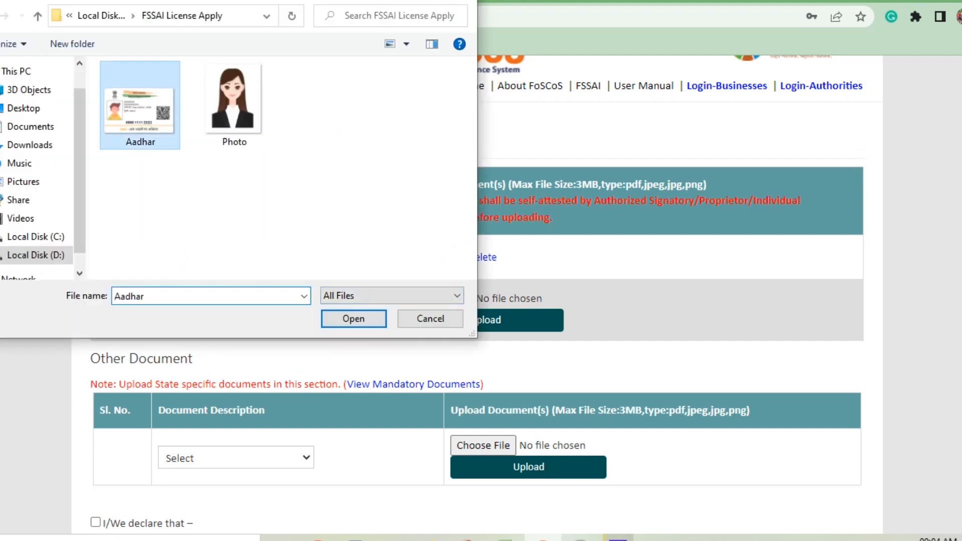
left_click(485, 320)
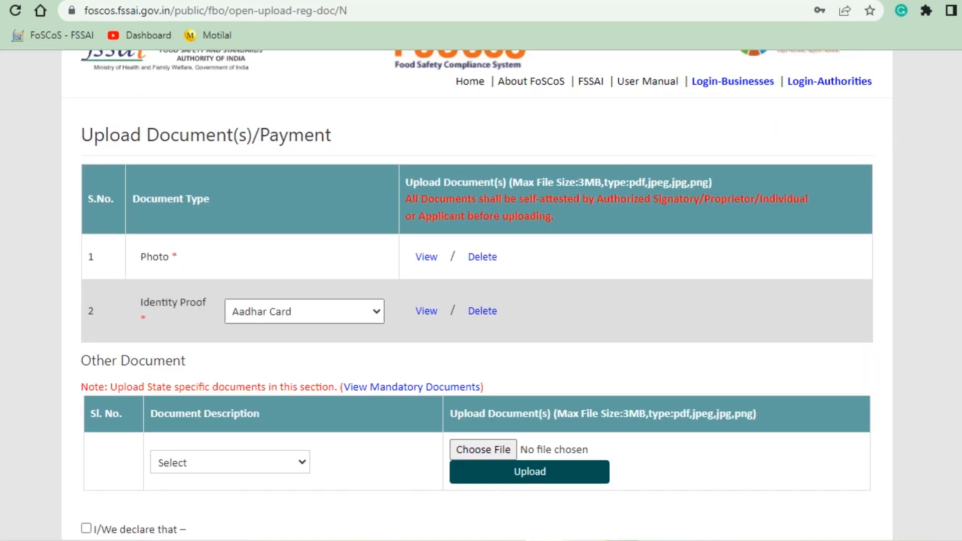
scroll(476, 291, "down", 3)
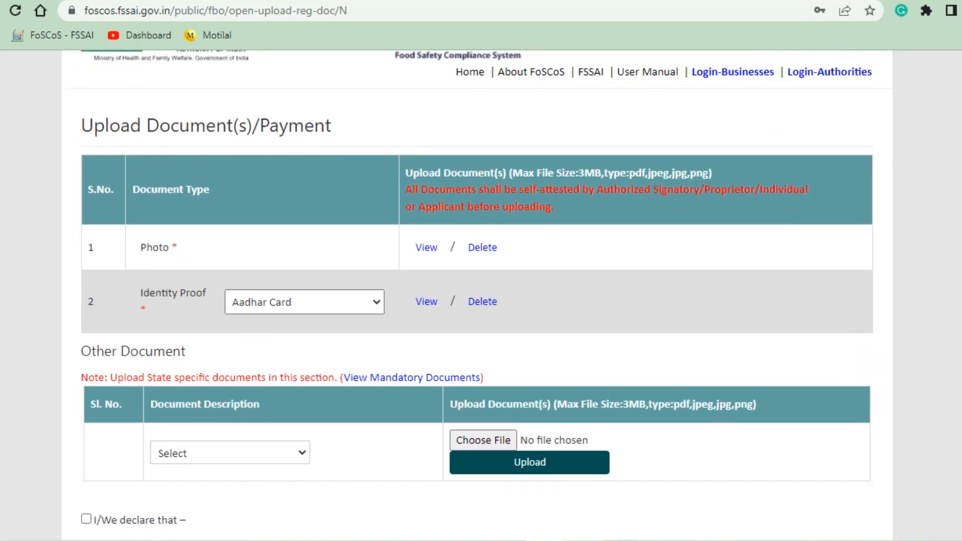
scroll(476, 291, "down", 1)
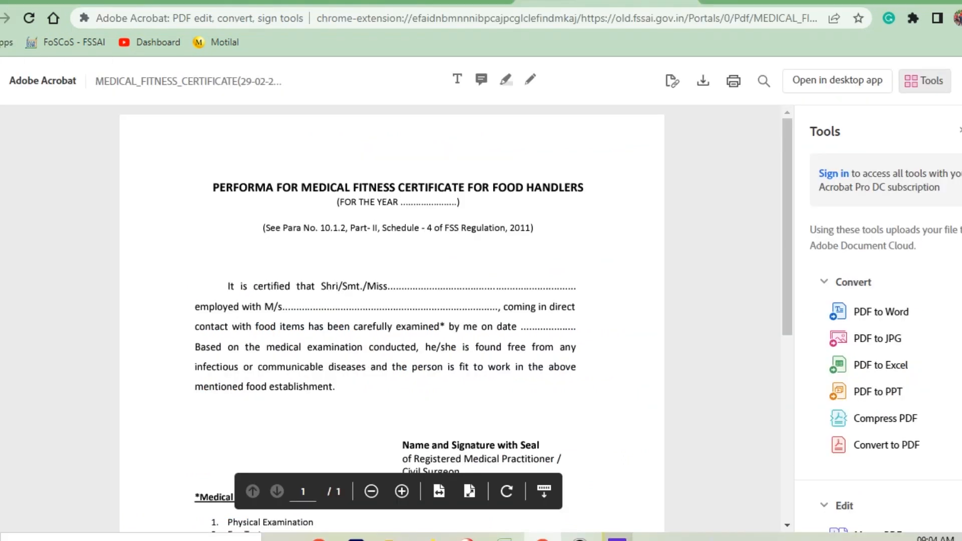
Scroll through the medical fitness certificate proforma and download it as a PDF from Acrobat
scroll(391, 316, "down", 7)
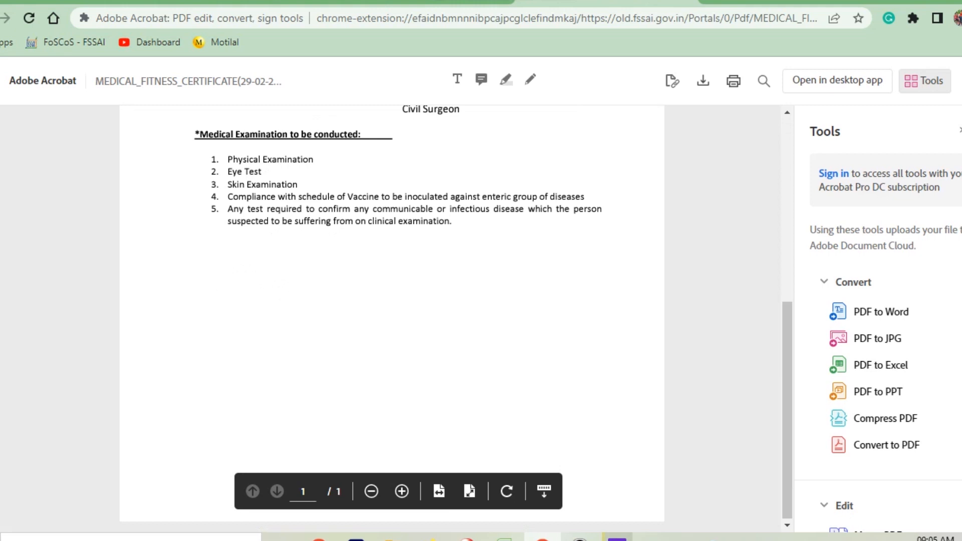
scroll(391, 316, "up", 7)
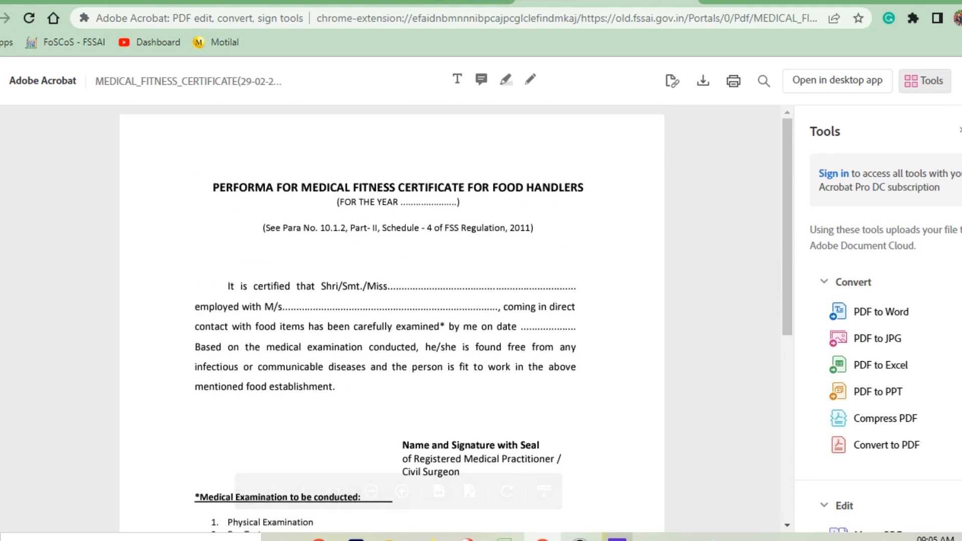
left_click(703, 80)
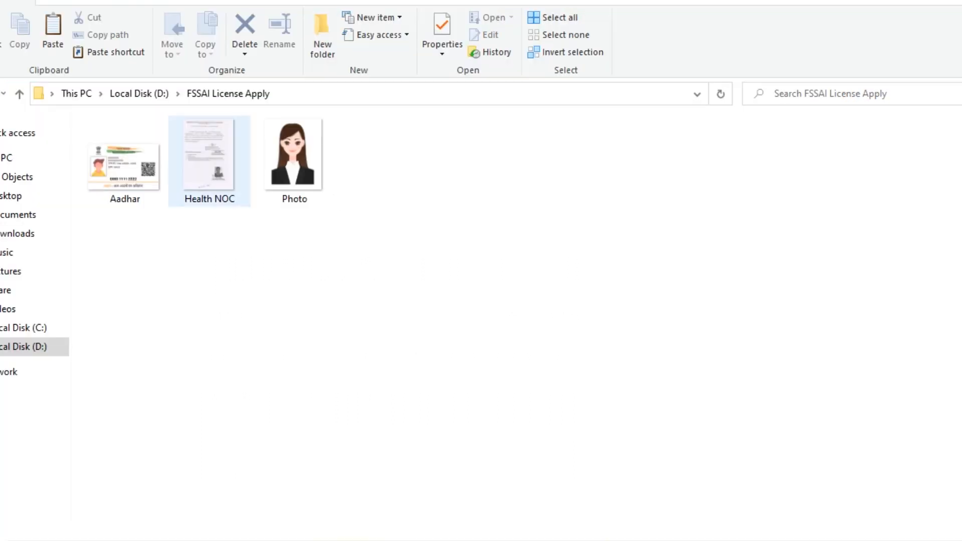
View the signed Health NOC scan in Picasa, panning up to the top of the certificate
double_click(209, 160)
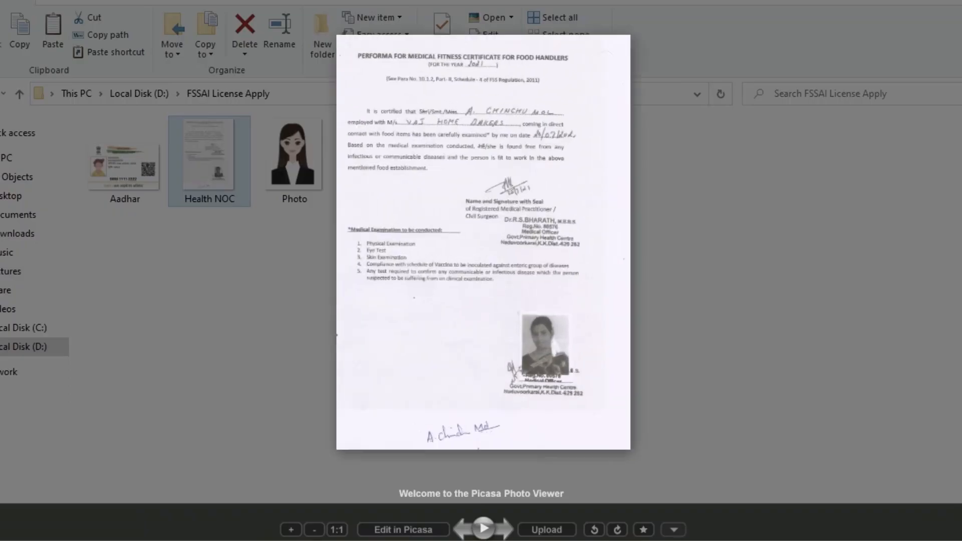
scroll(481, 250, "up", 2)
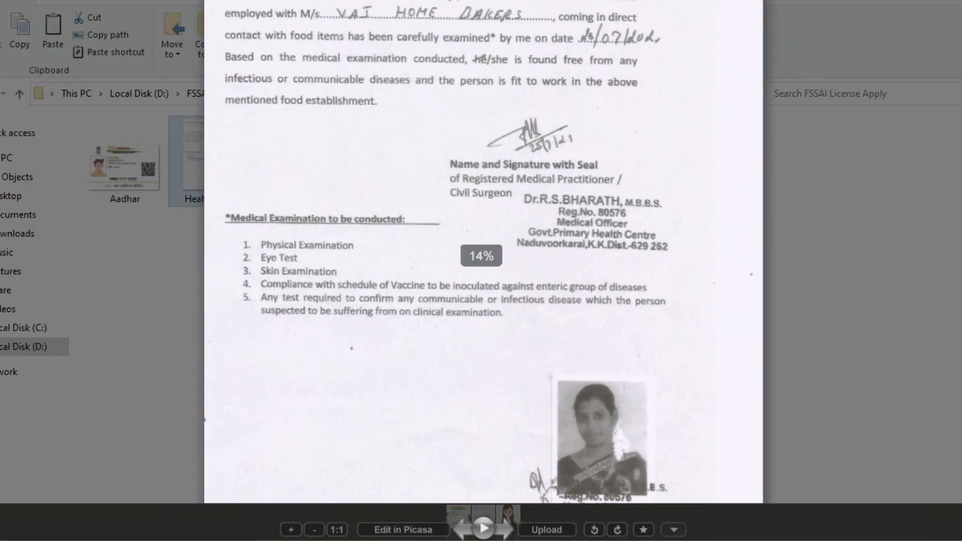
mouse_move(481, 225)
left_mouse_down()
mouse_move(483, 361)
mouse_move(481, 108)
left_mouse_up()
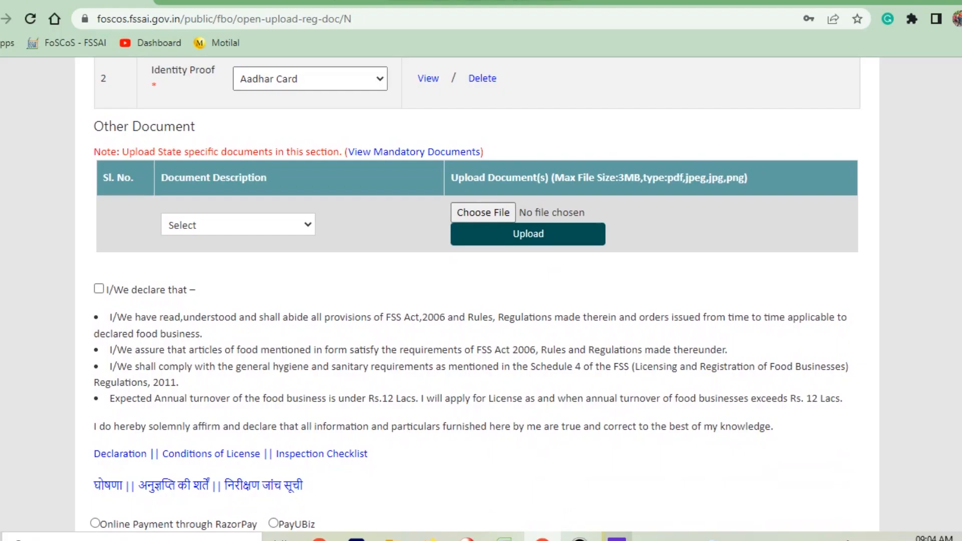
left_click(238, 225)
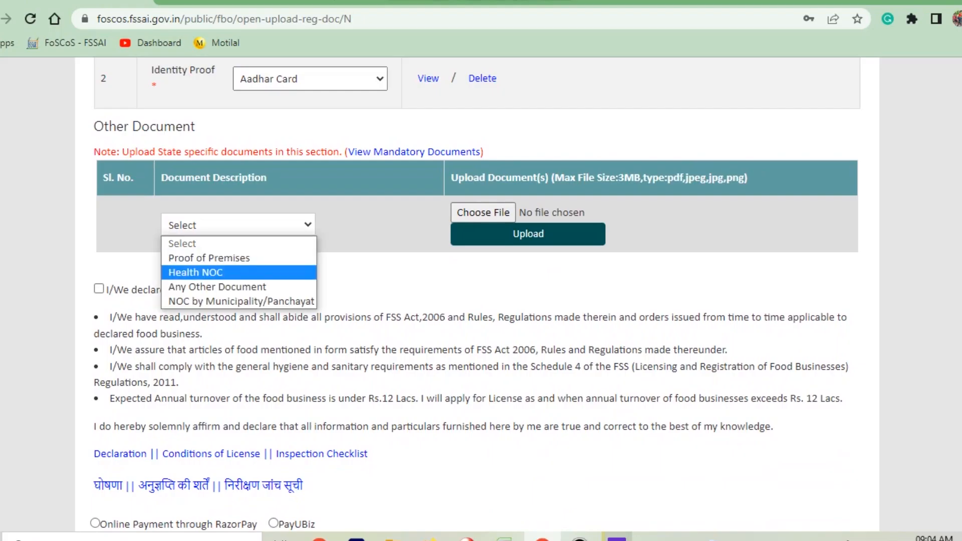
Upload MEDICAL_FITNESS_CERTIFICATE as the Health NOC document
left_click(196, 272)
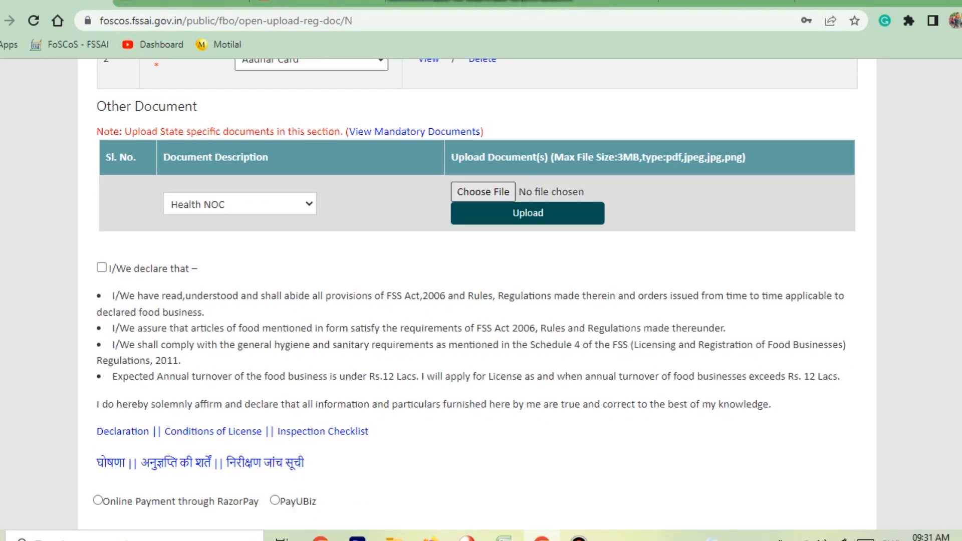
left_click(483, 192)
double_click(331, 113)
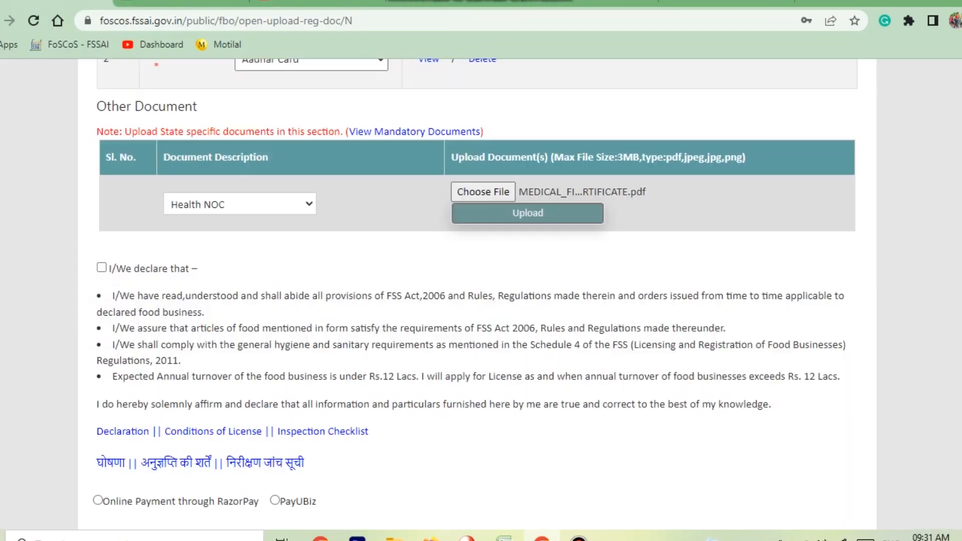
left_click(528, 213)
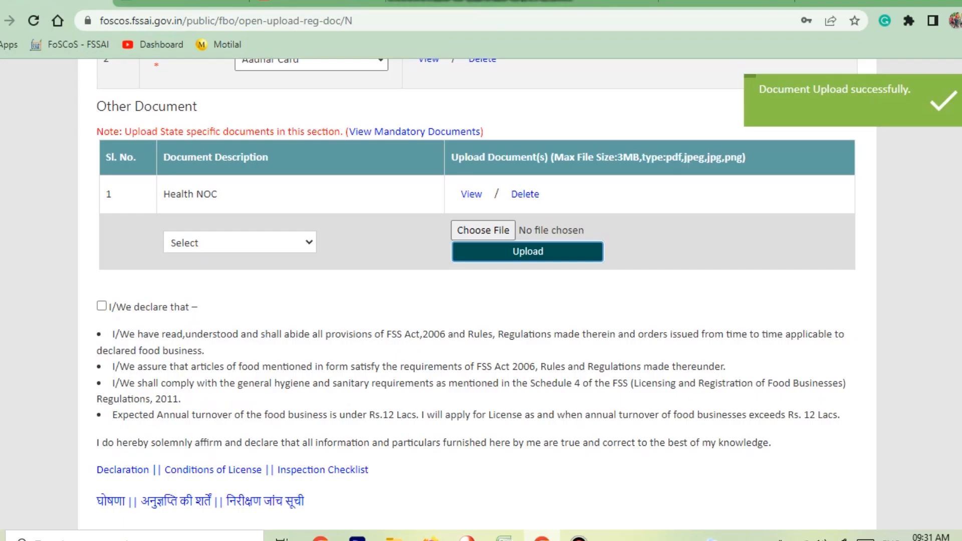
Upload DeclarationforLicense as Any Other Document described as 'Declaration Form'
left_click(240, 243)
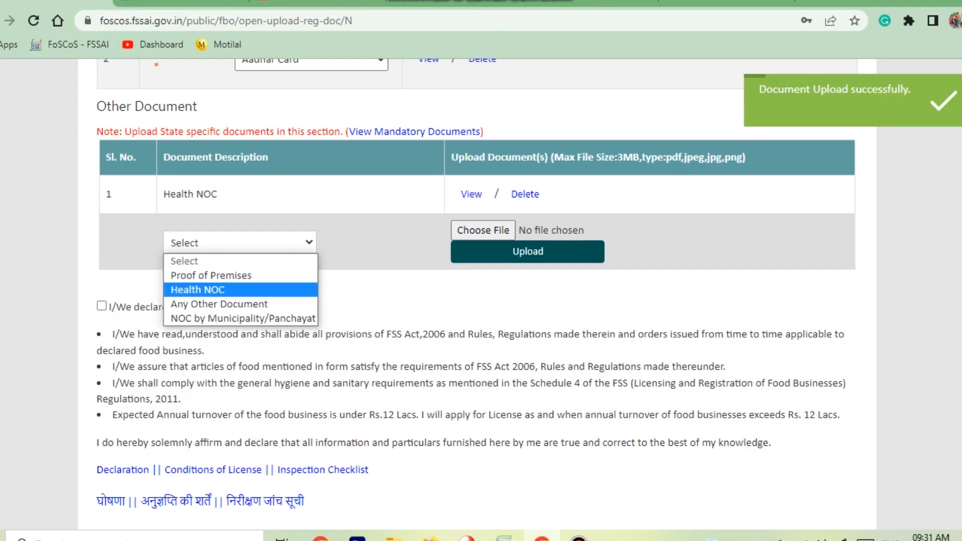
left_click(219, 304)
left_click(220, 260)
type("Declaration Form")
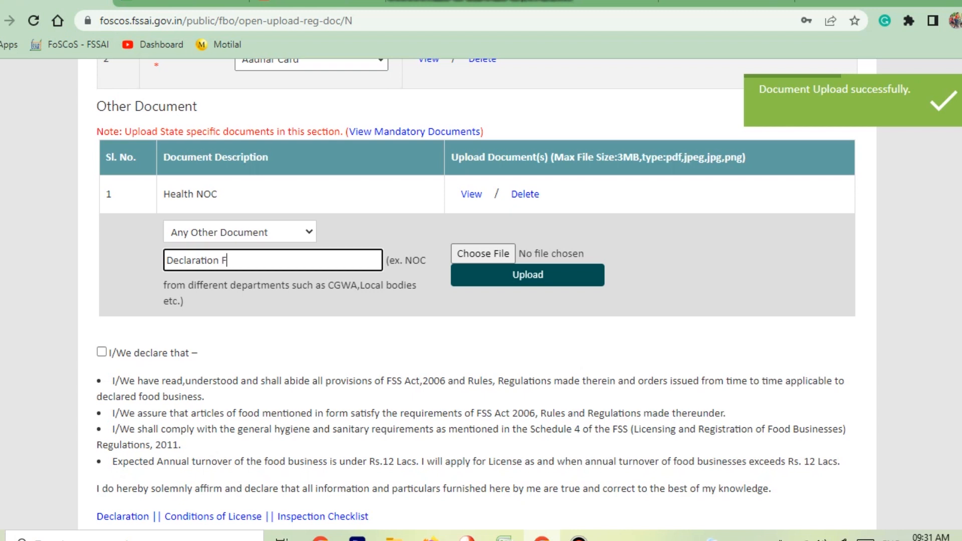
left_click(483, 253)
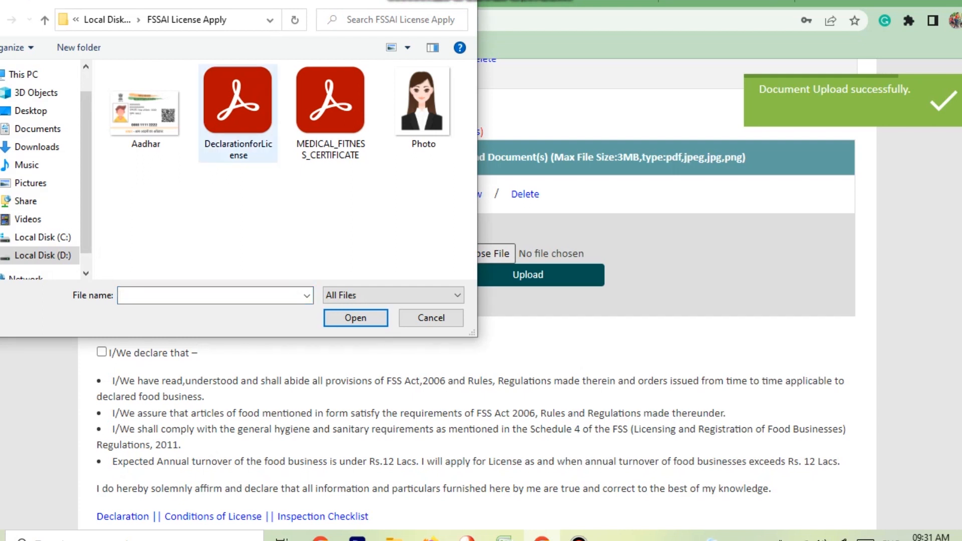
double_click(238, 103)
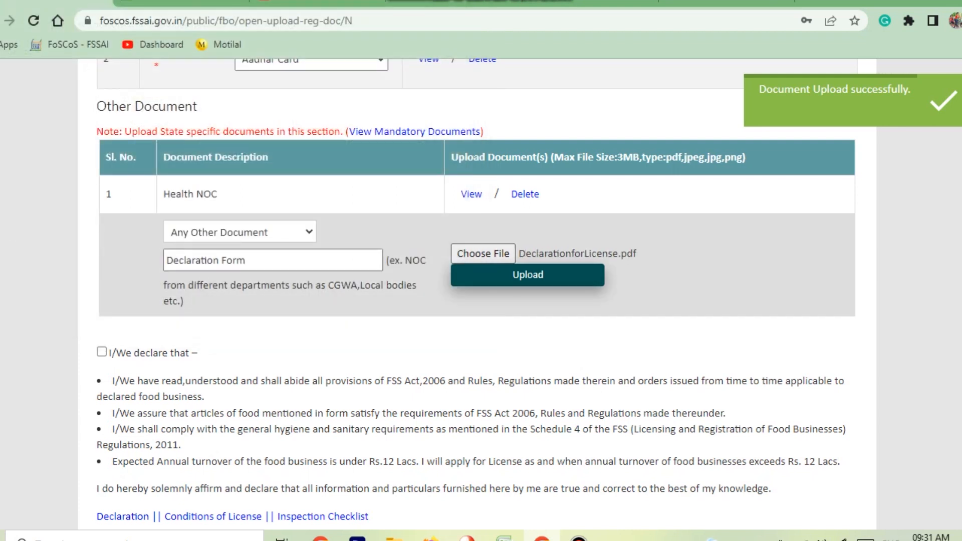
left_click(528, 275)
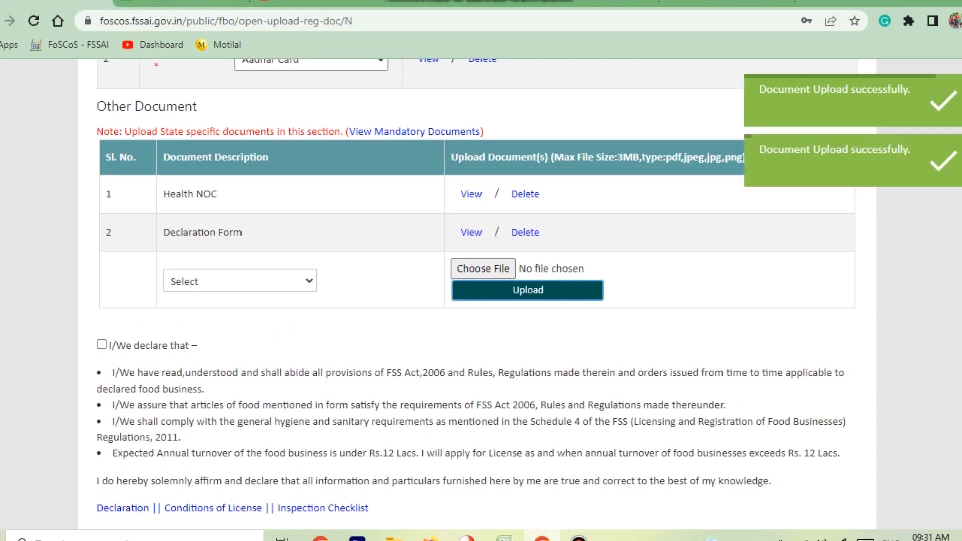
Accept the I/We declare statement and preview the Form A application, then close the preview
left_click(101, 345)
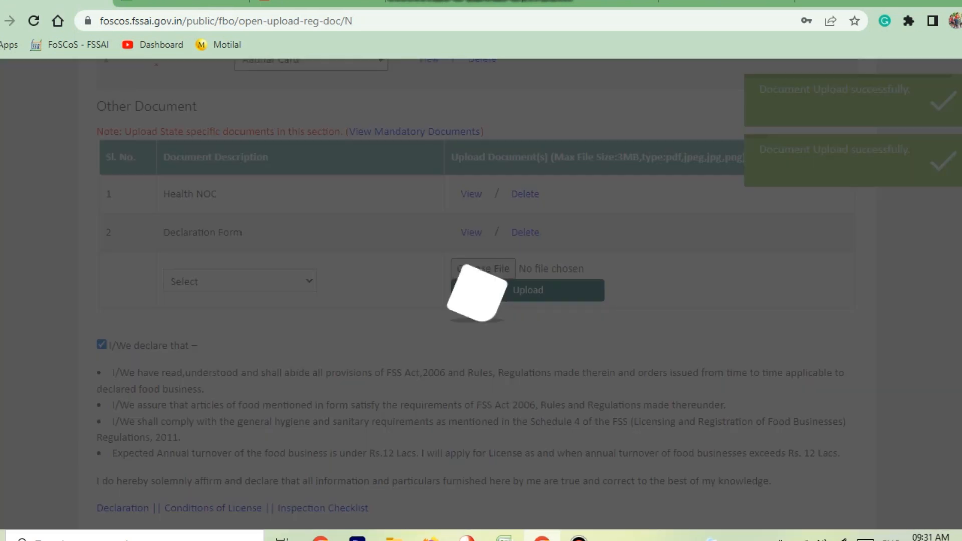
scroll(476, 295, "down", 1)
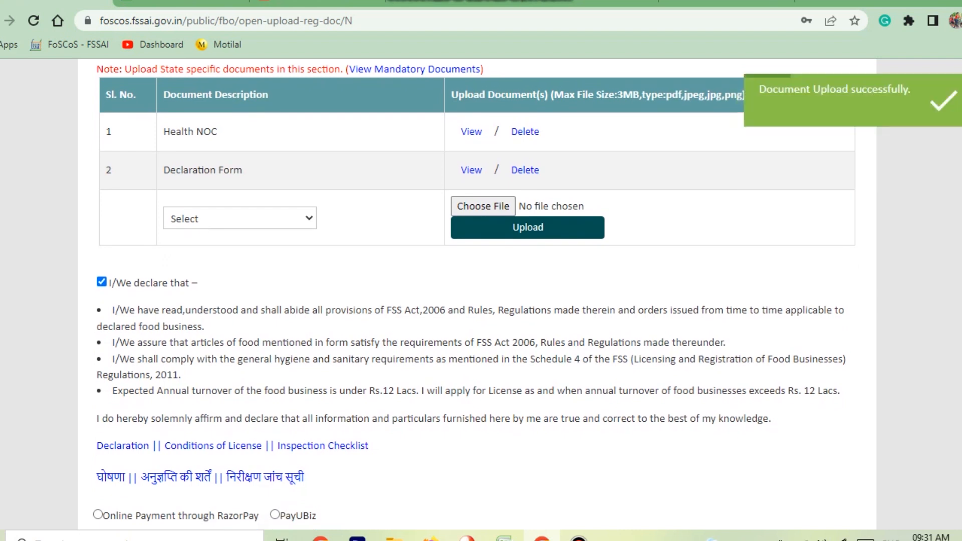
scroll(476, 294, "down", 1)
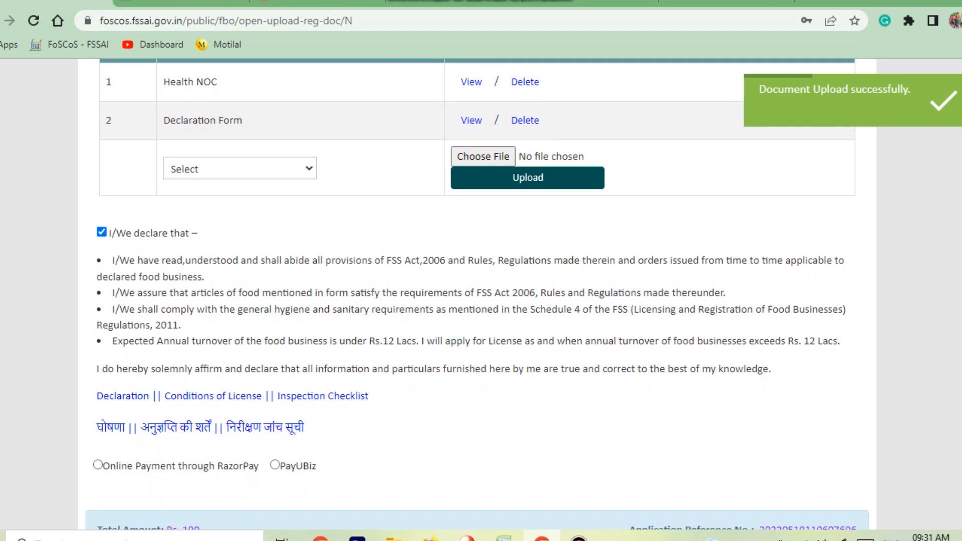
scroll(478, 294, "down", 1)
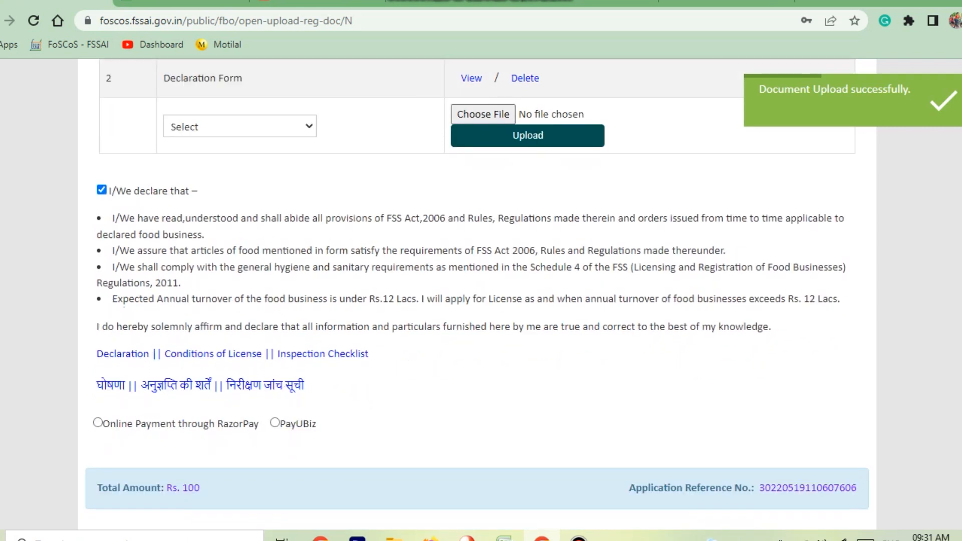
scroll(477, 295, "down", 2)
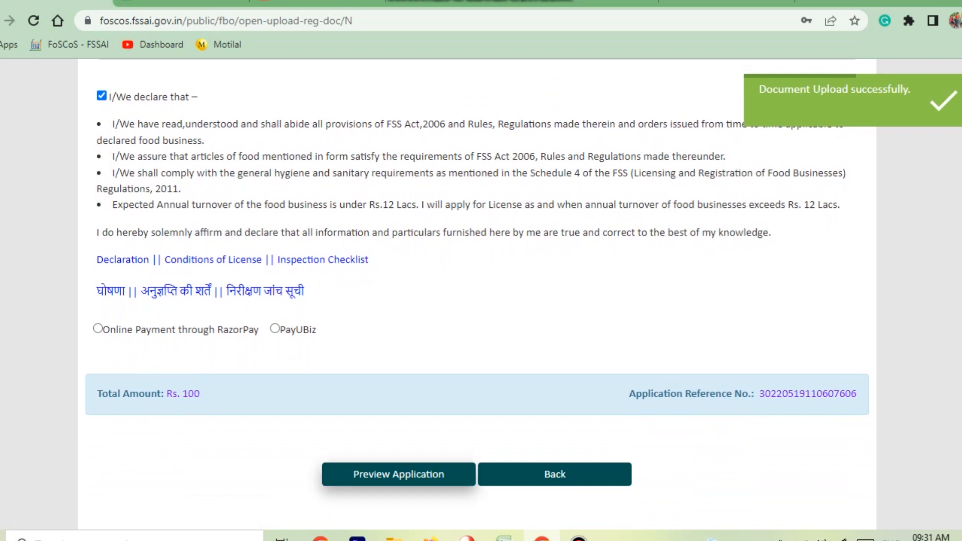
left_click(399, 474)
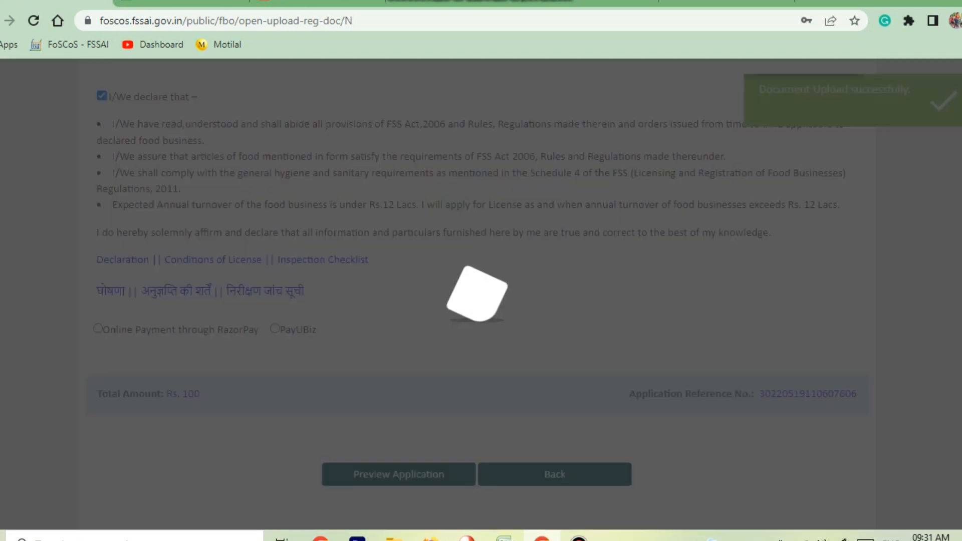
key("ctrl+a")
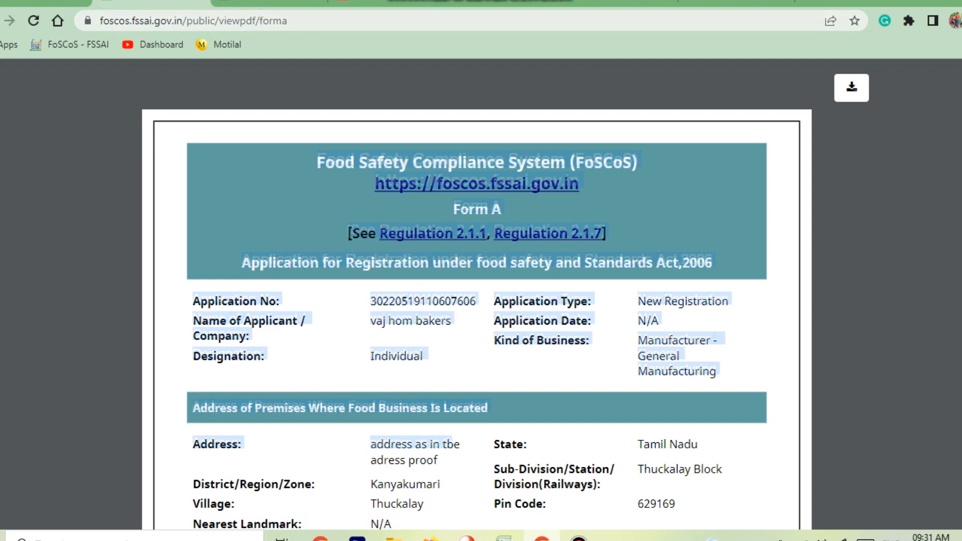
left_click(199, 1)
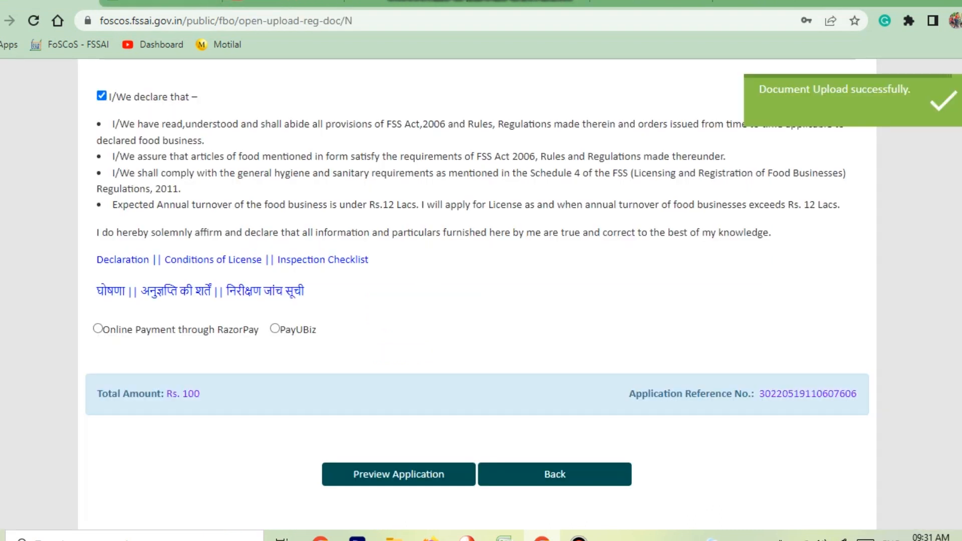
Choose Online Payment through RazorPay and proceed to pay the Rs. 100 fee
scroll(477, 271, "down", 4)
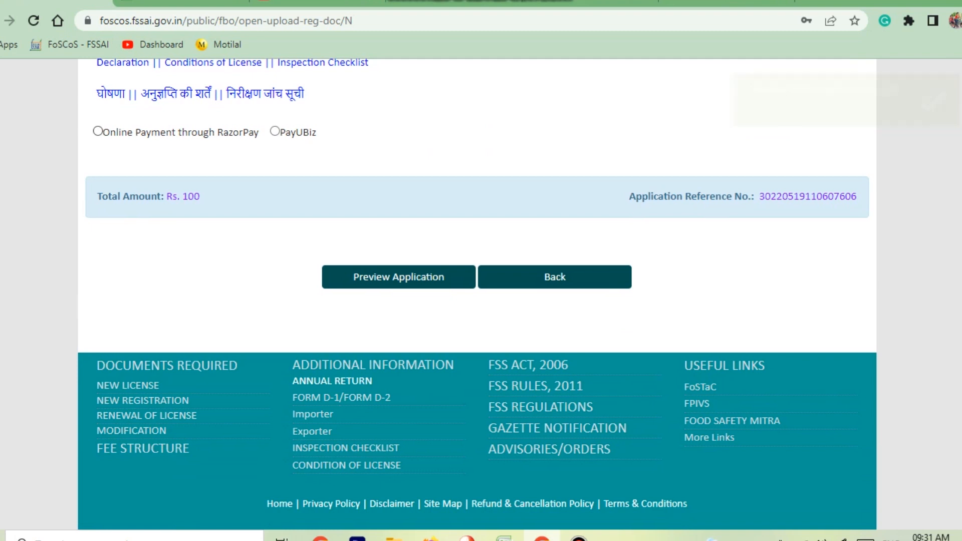
left_click(98, 132)
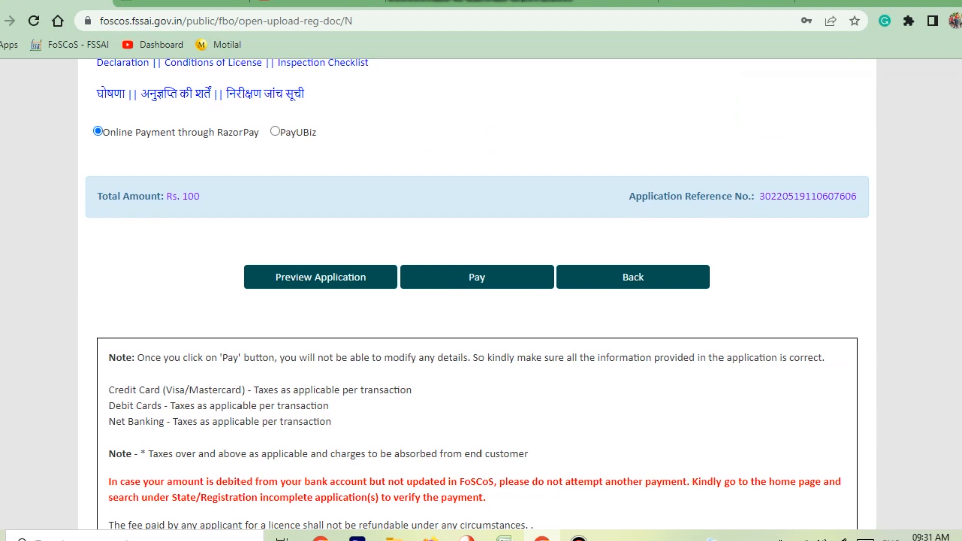
left_click(476, 277)
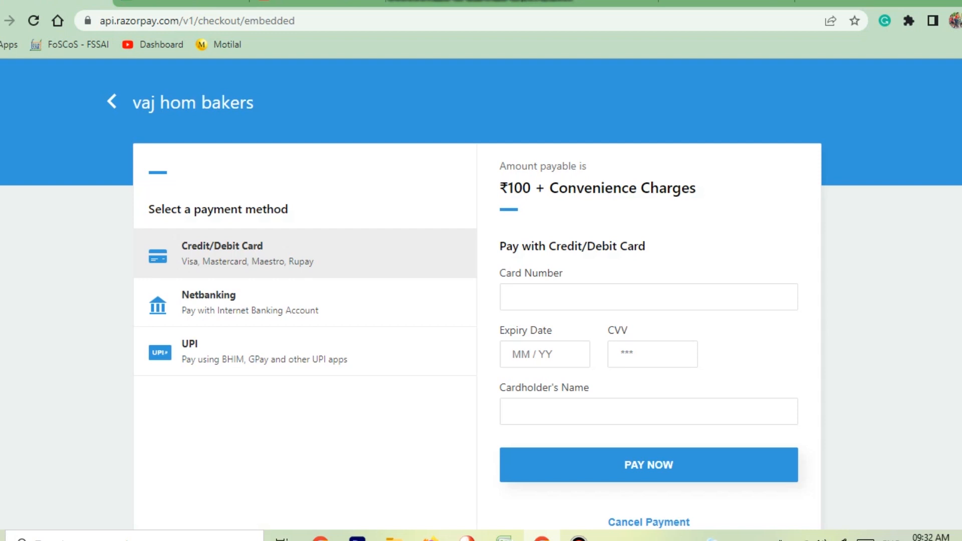
Pay the ₹100 fee by UPI using the payer's UPI address, then dismiss the fees breakup
left_click(250, 302)
left_click(265, 352)
left_click(649, 297)
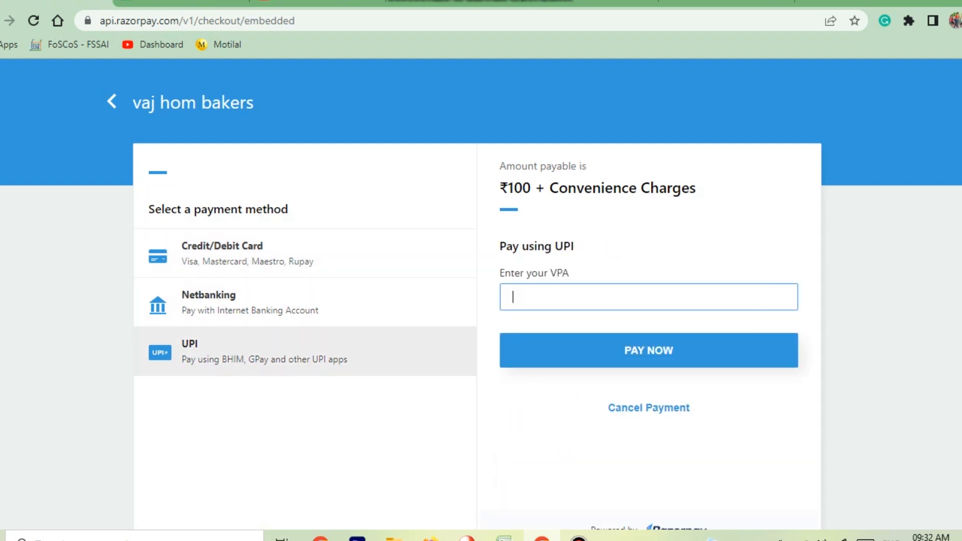
type("vid[unreadable]")
key("BackSpace")
type("[unreadable][unreadable]")
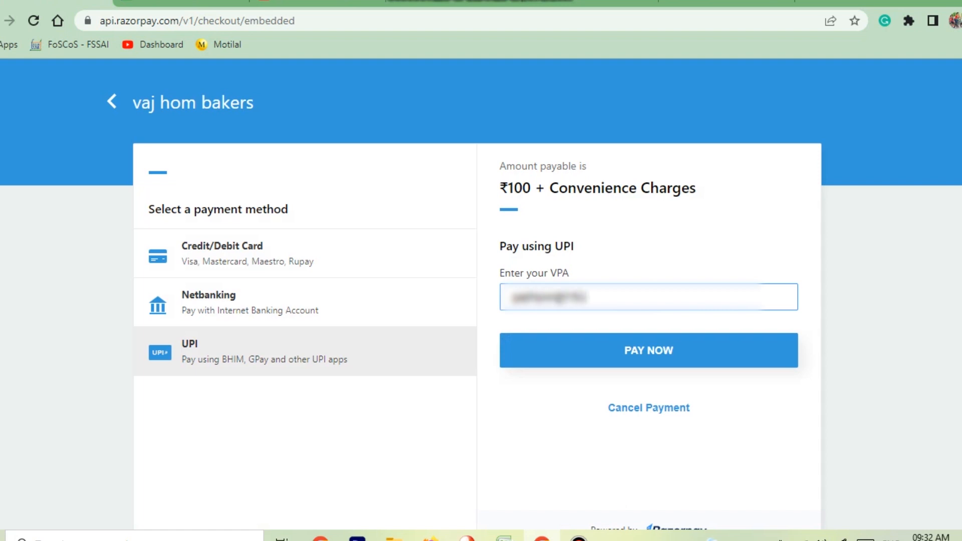
key("Return")
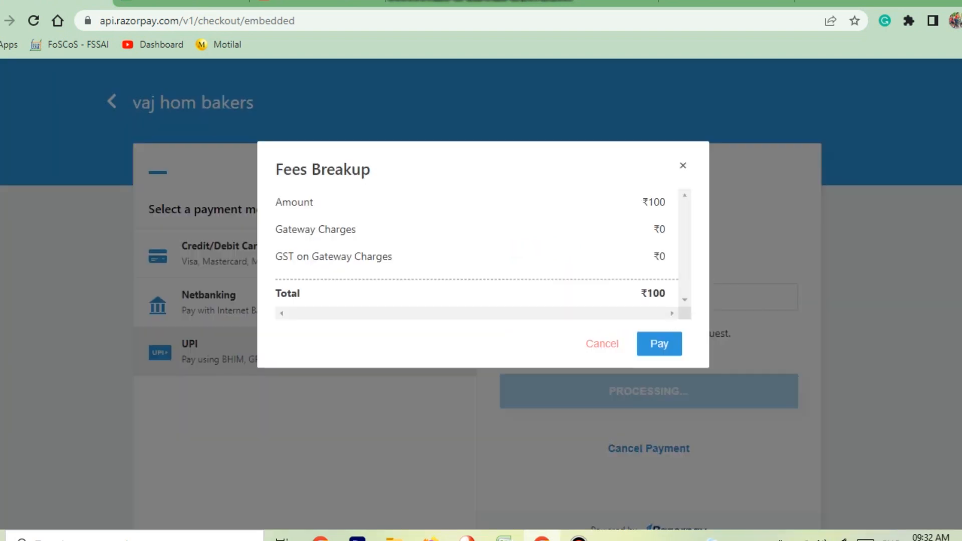
key("Return")
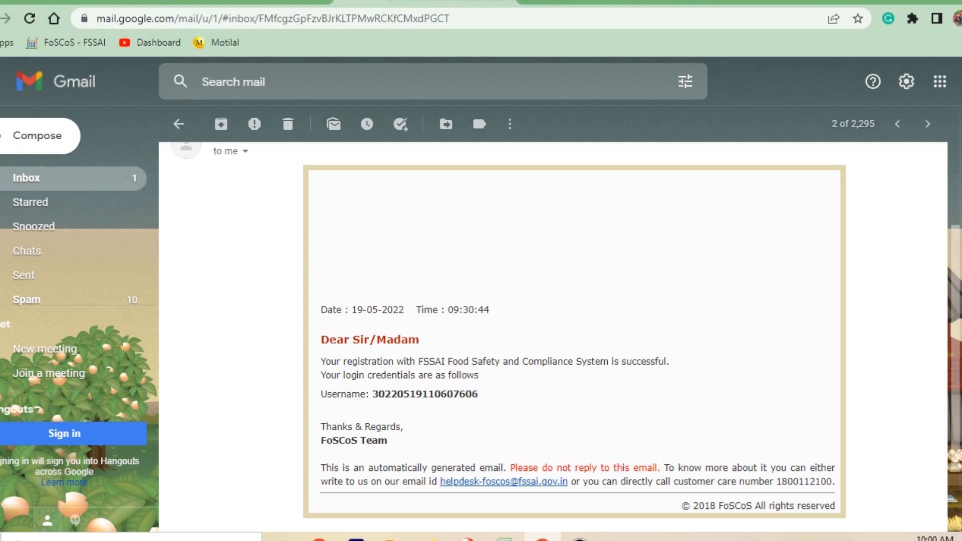
Select the Username digits in the FoSCoS registration confirmation email
left_click_drag(372, 394, 479, 394)
key("ctrl+c")
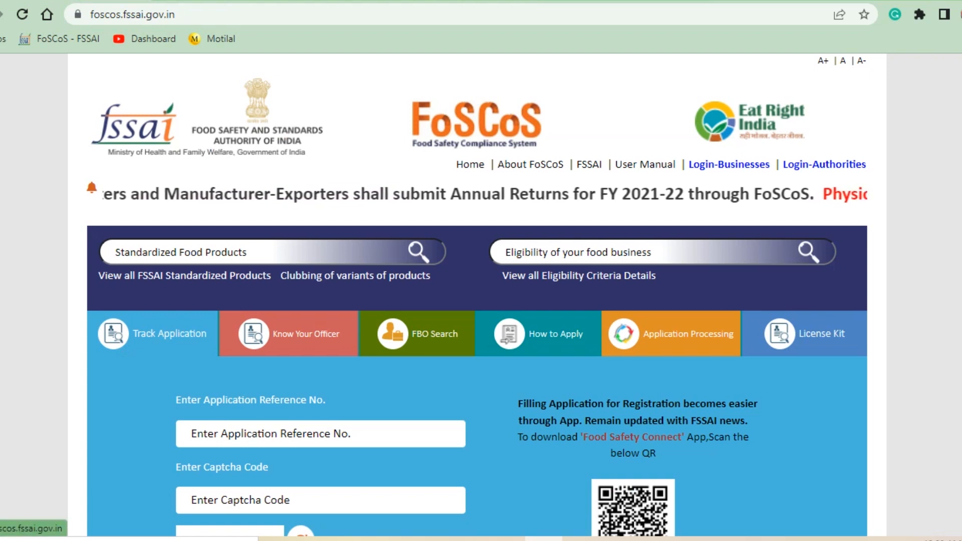
Paste the reference number into Track Application, enter the captcha, and submit it
scroll(477, 296, "down", 3)
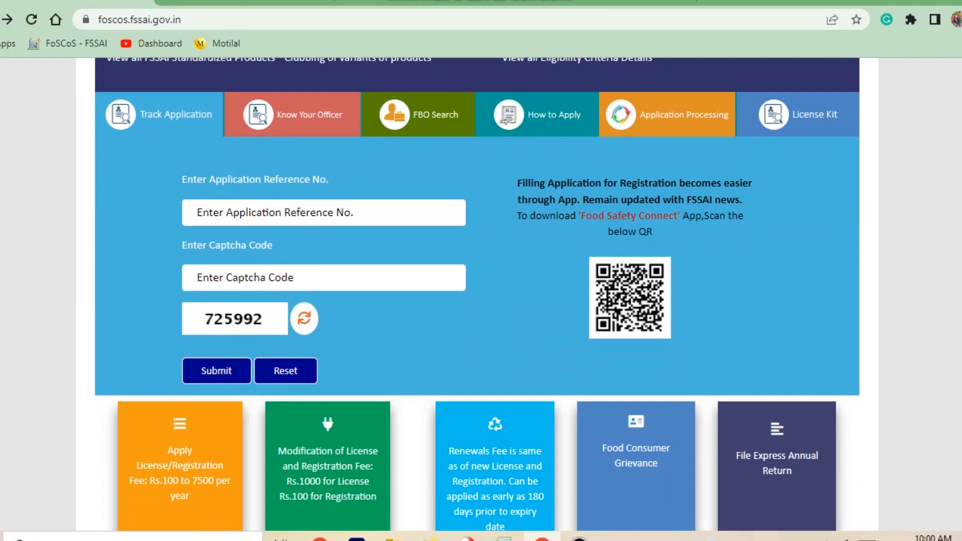
key("ctrl+v")
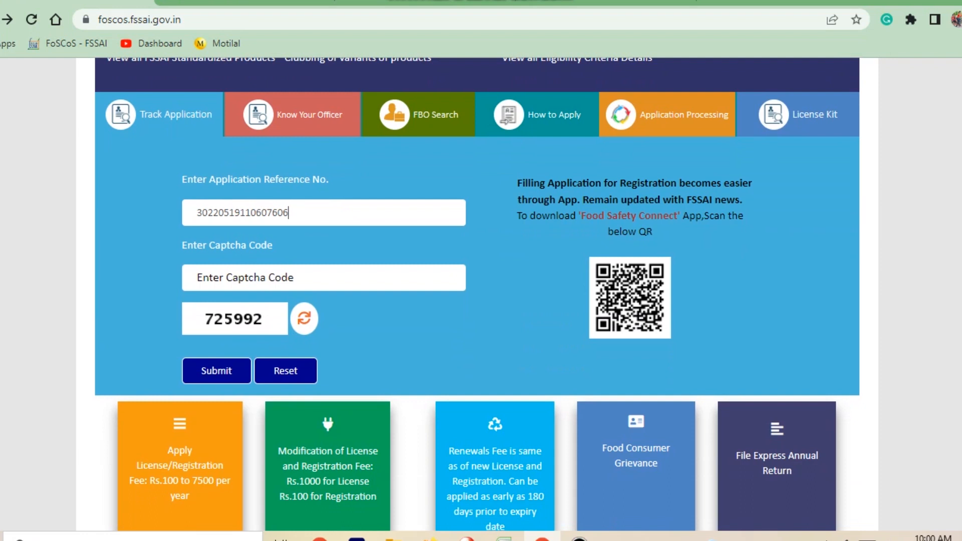
left_click(198, 278)
type("725992")
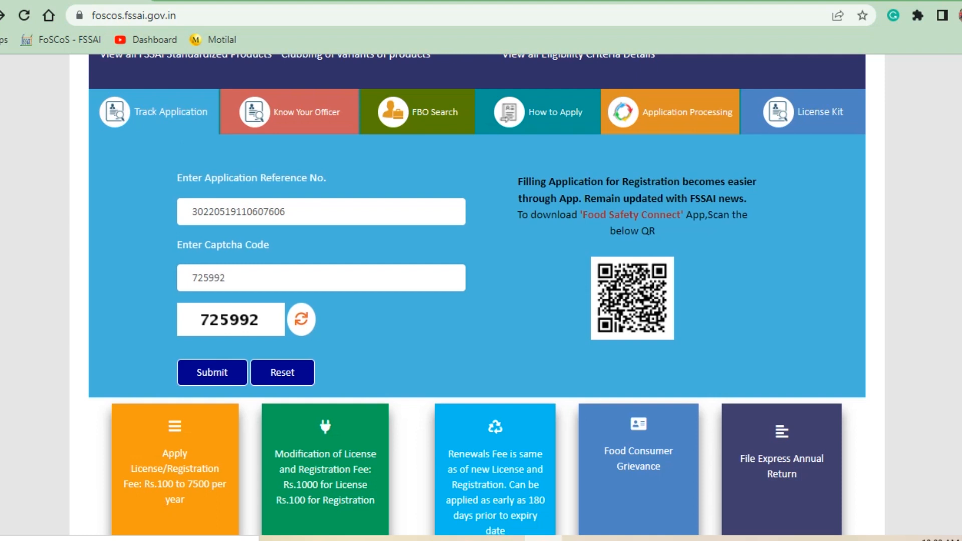
key("Tab")
key("Return")
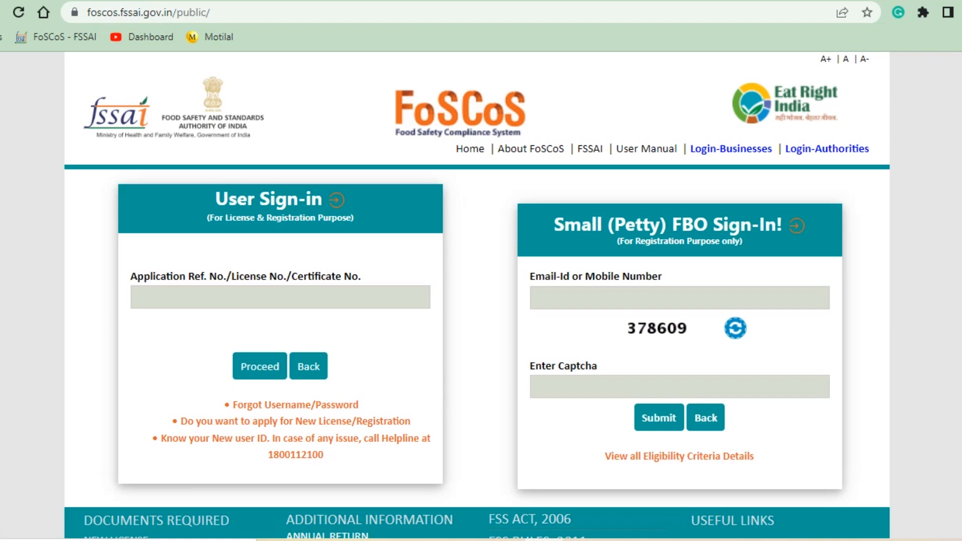
Sign in as a business with the pasted reference number, the account password and the captcha
left_click(280, 297)
key("ctrl+v")
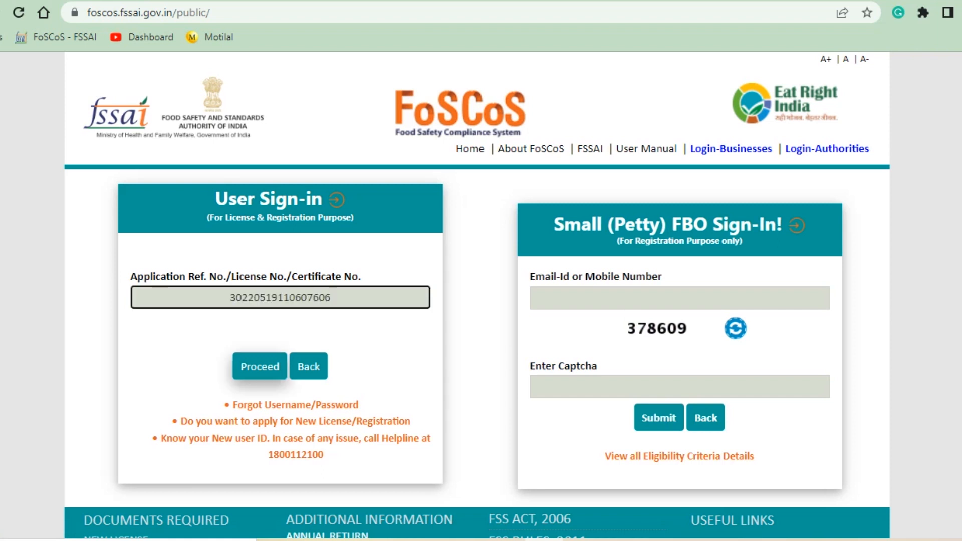
left_click(259, 366)
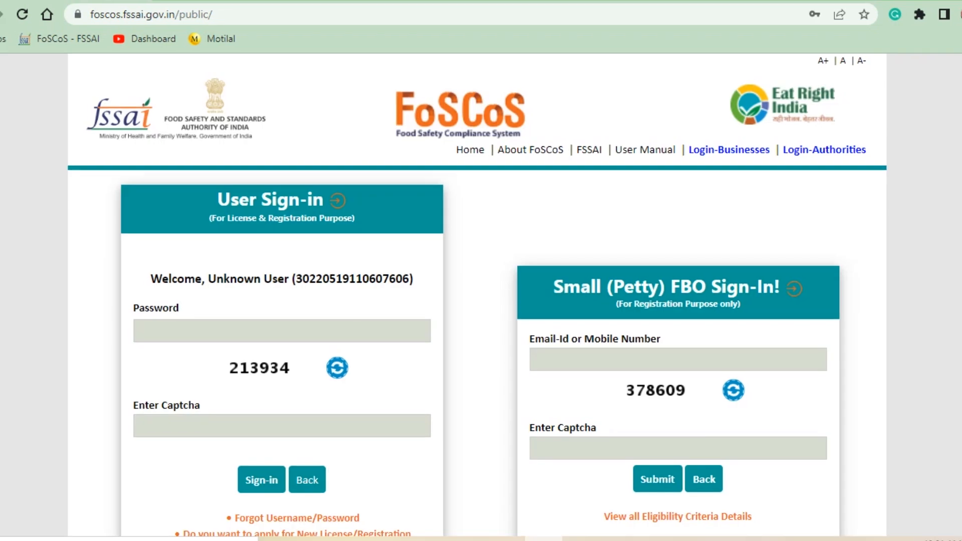
scroll(481, 301, "down", 3)
left_click(282, 211)
type("•••••••••")
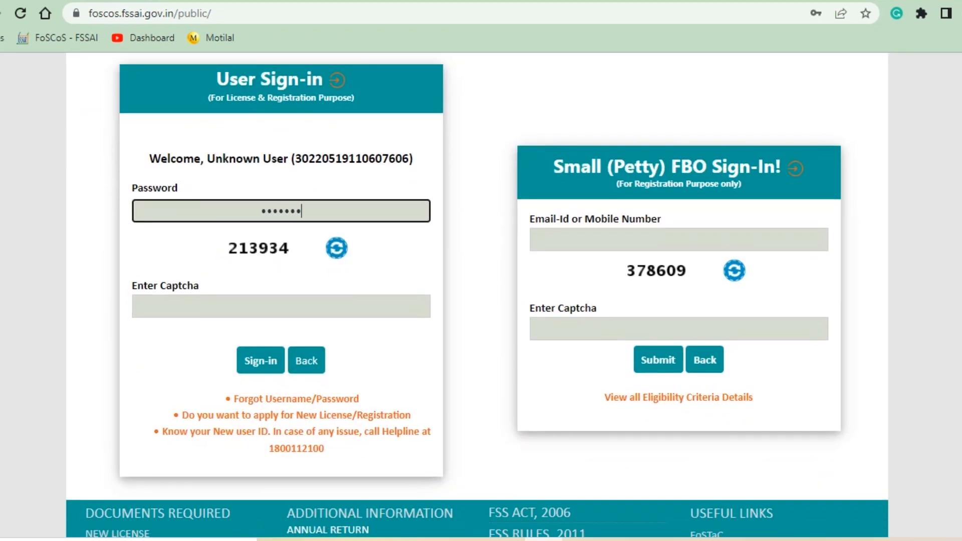
key("Tab")
type("213934")
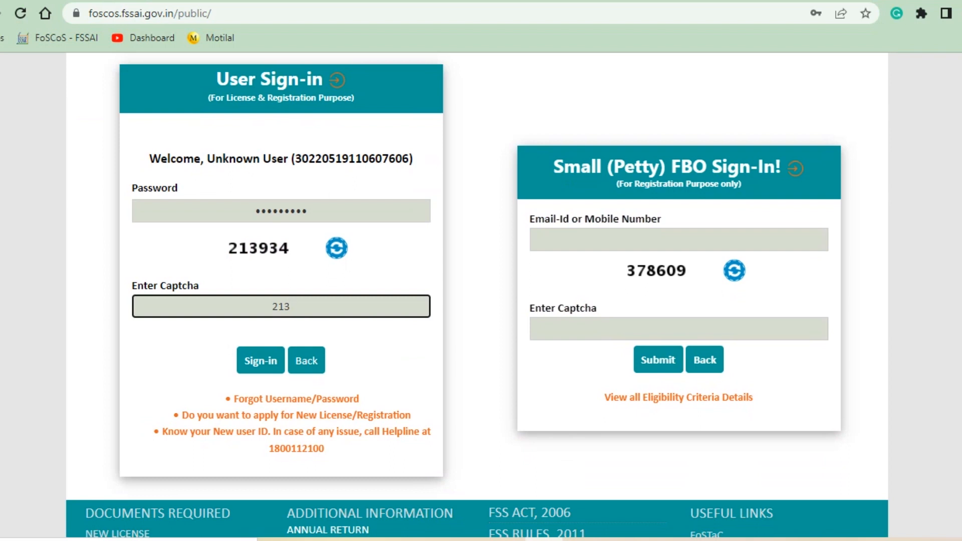
key("Return")
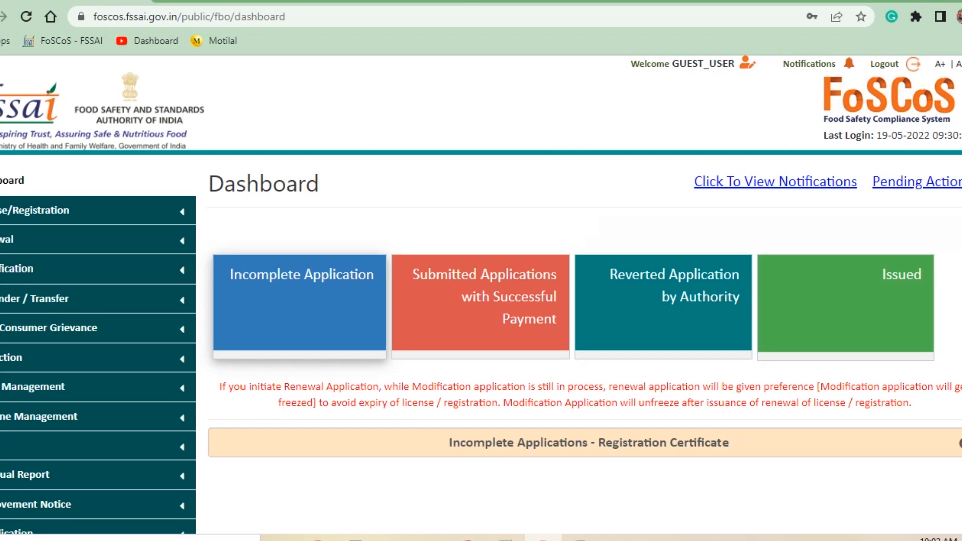
Expand the Incomplete Applications panel and scroll through the pending registration
scroll(579, 295, "down", 2)
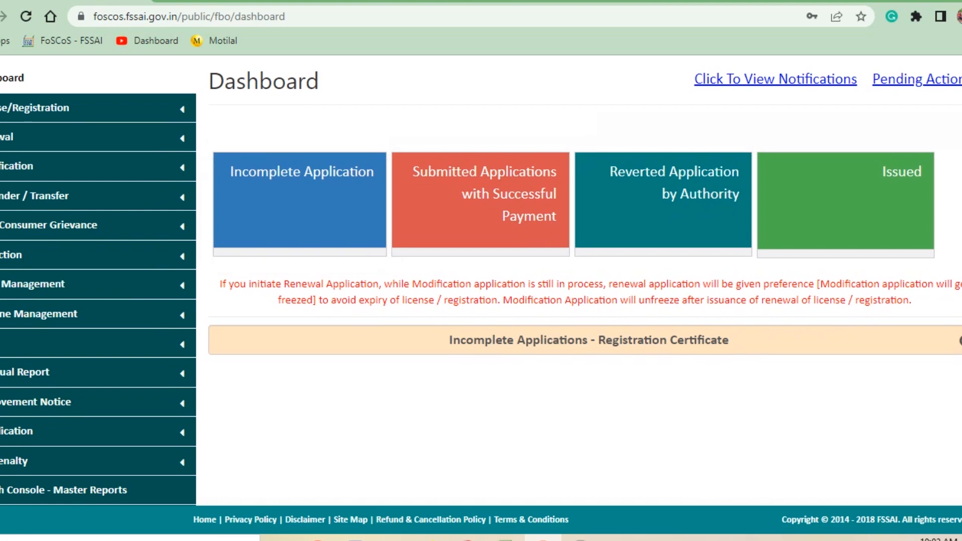
left_click(957, 339)
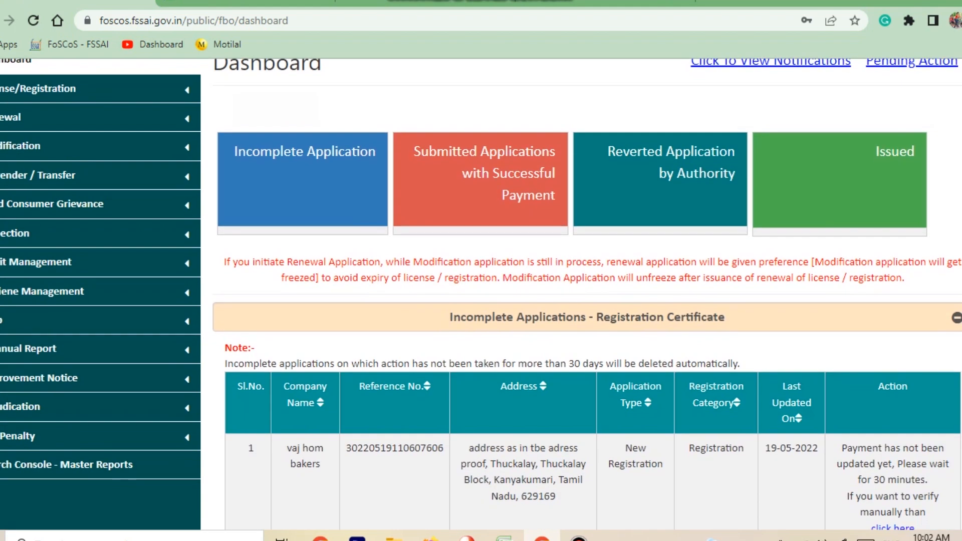
scroll(581, 295, "down", 2)
scroll(582, 295, "down", 1)
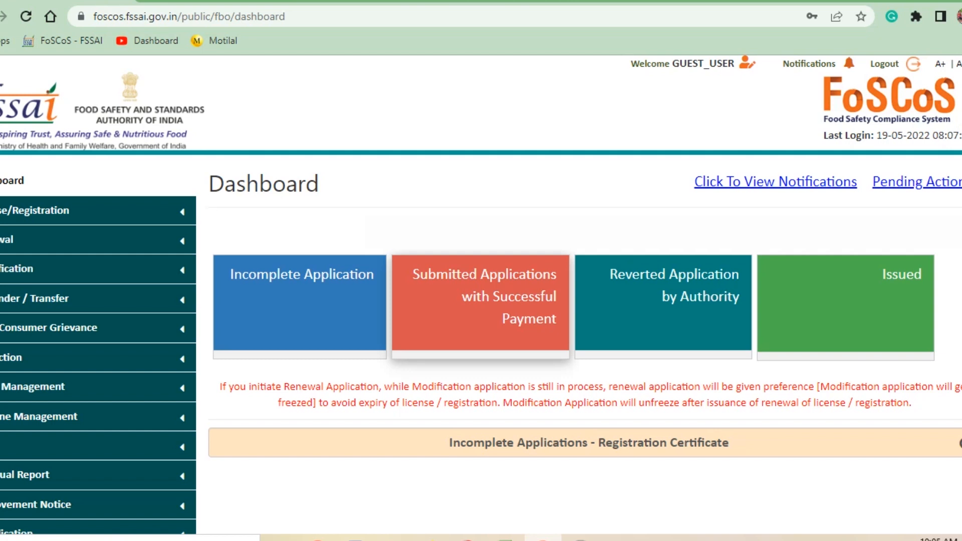
Show the Submitted Applications with Successful Payment list and scroll down to review it
left_click(480, 307)
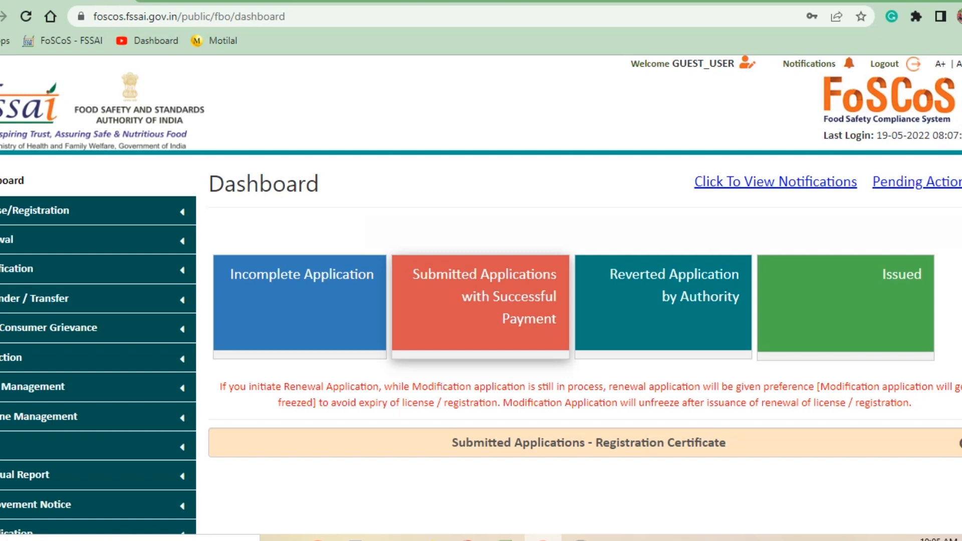
scroll(481, 294, "down", 1)
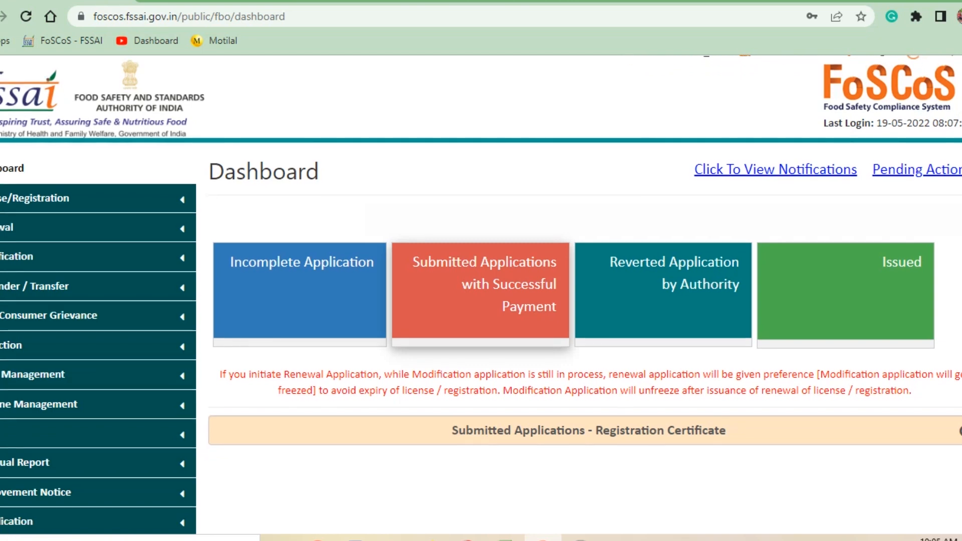
scroll(481, 293, "down", 2)
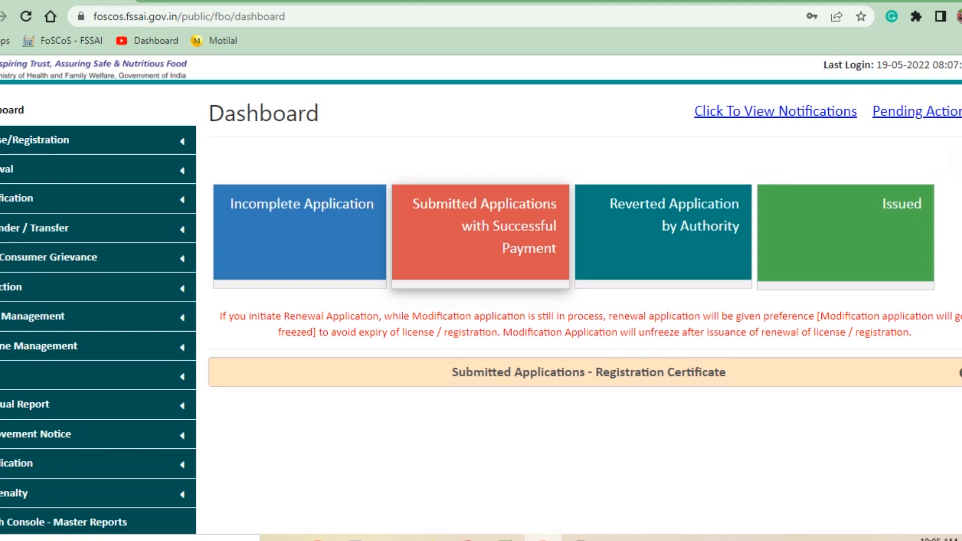
scroll(481, 295, "down", 1)
scroll(482, 295, "down", 1)
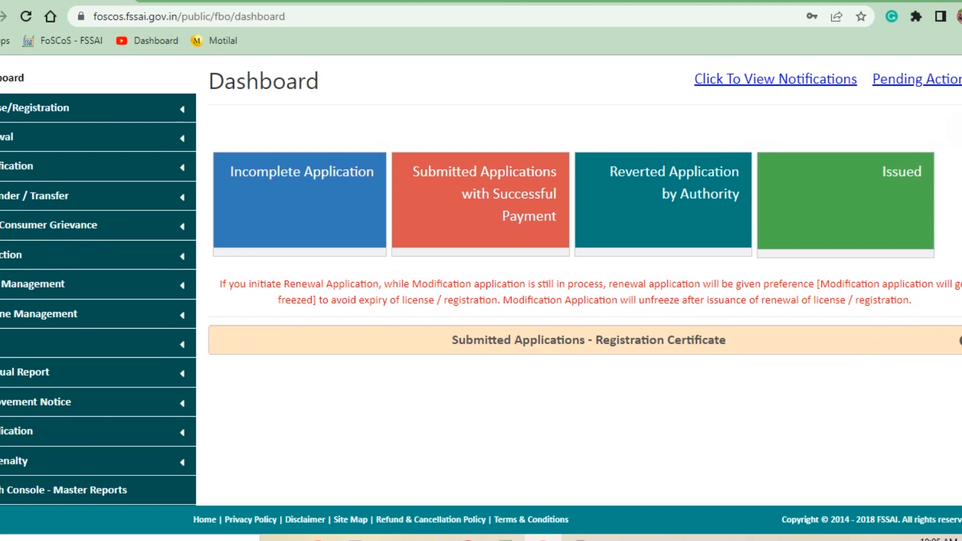
left_click(846, 200)
Open the issued registration certificate and scroll through its four pages to the Registration ID Card
left_click(958, 340)
scroll(587, 311, "down", 3)
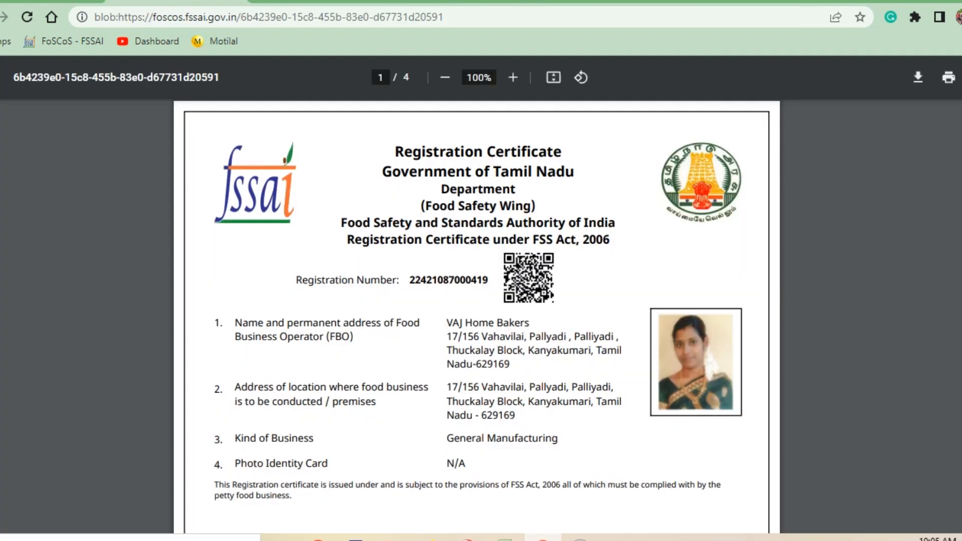
scroll(476, 316, "down", 10)
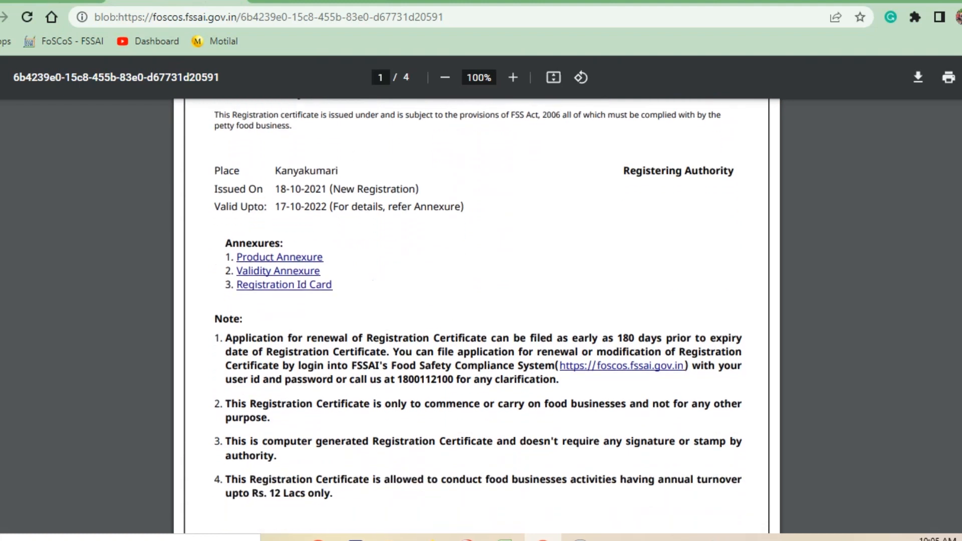
scroll(476, 316, "down", 12)
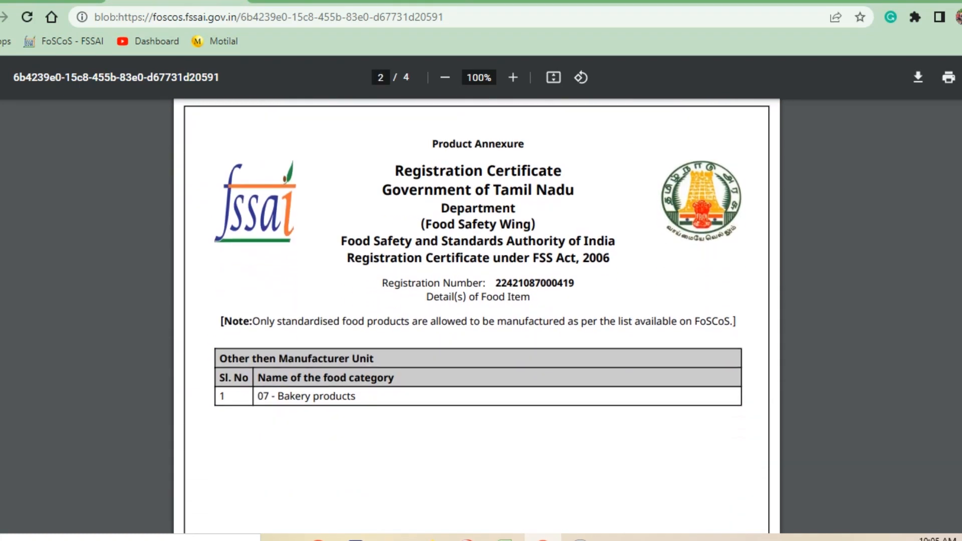
scroll(477, 316, "down", 10)
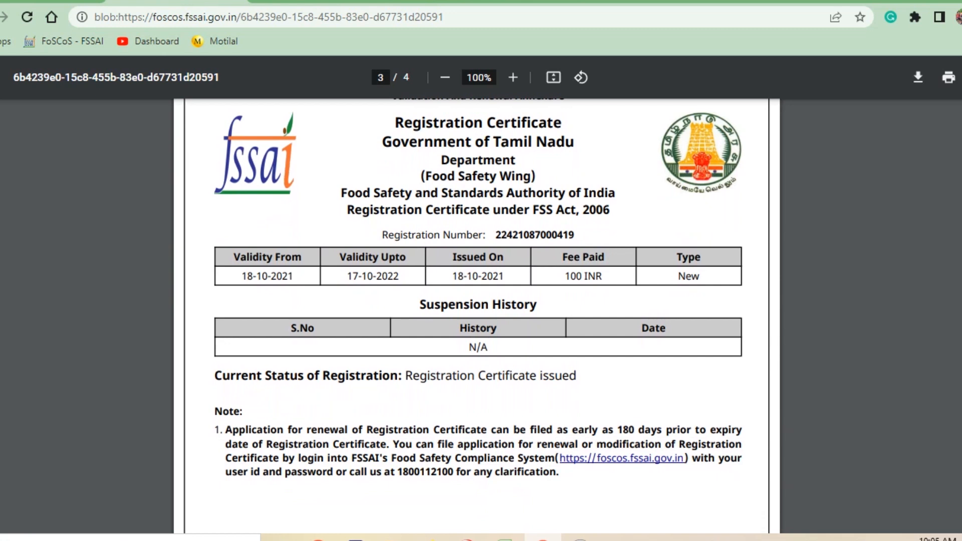
scroll(476, 316, "down", 12)
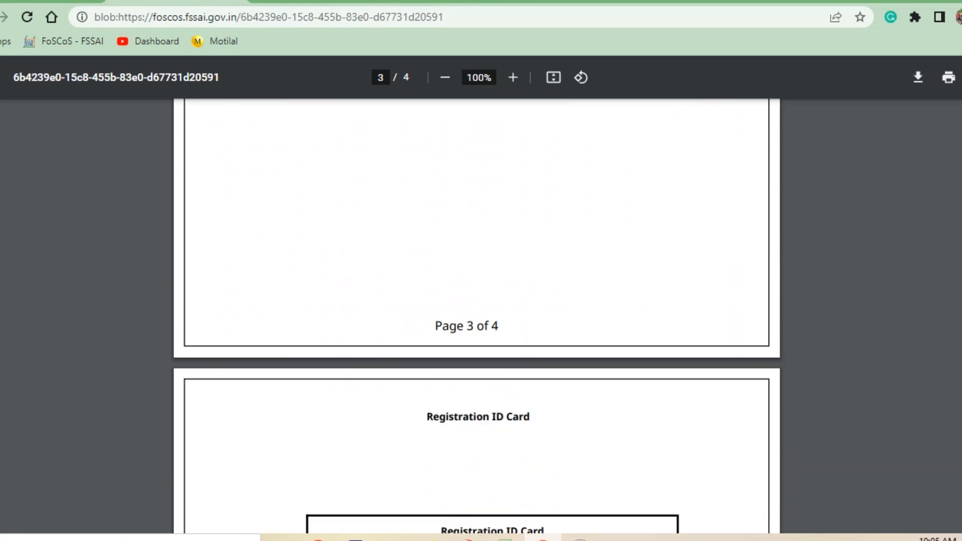
scroll(476, 316, "down", 5)
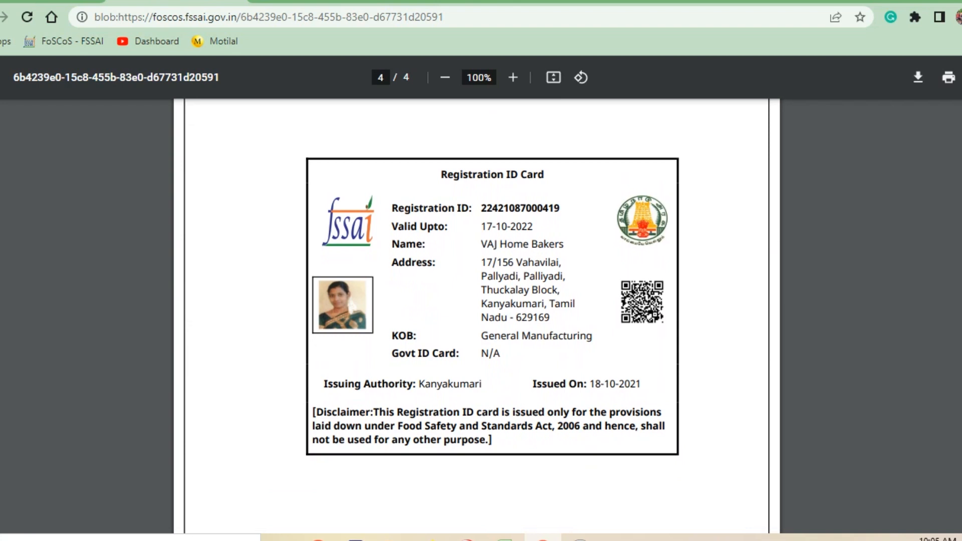
scroll(476, 316, "down", 5)
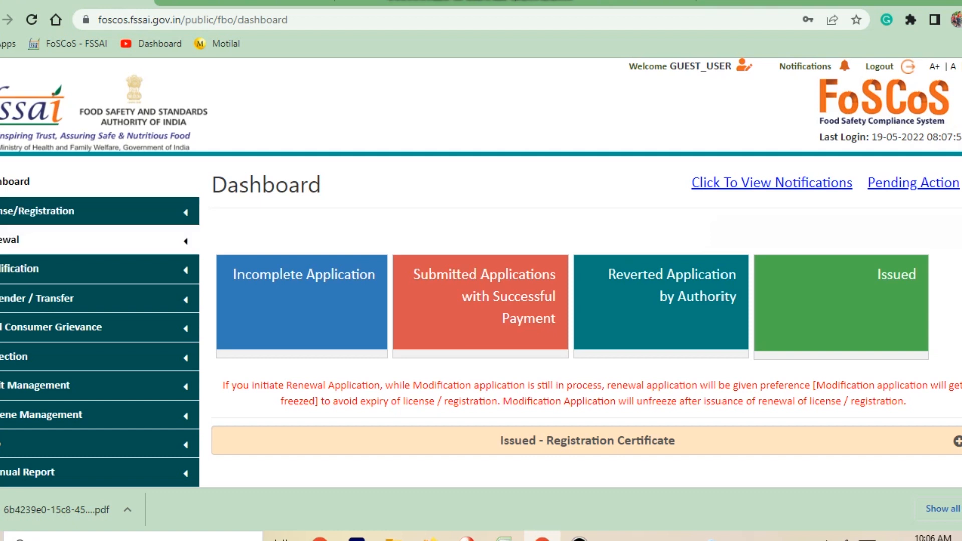
Open Apply for Renewal of License / Registration and locate the VAJ Home Bakers certificate expiring 17-10-2022
left_click(75, 240)
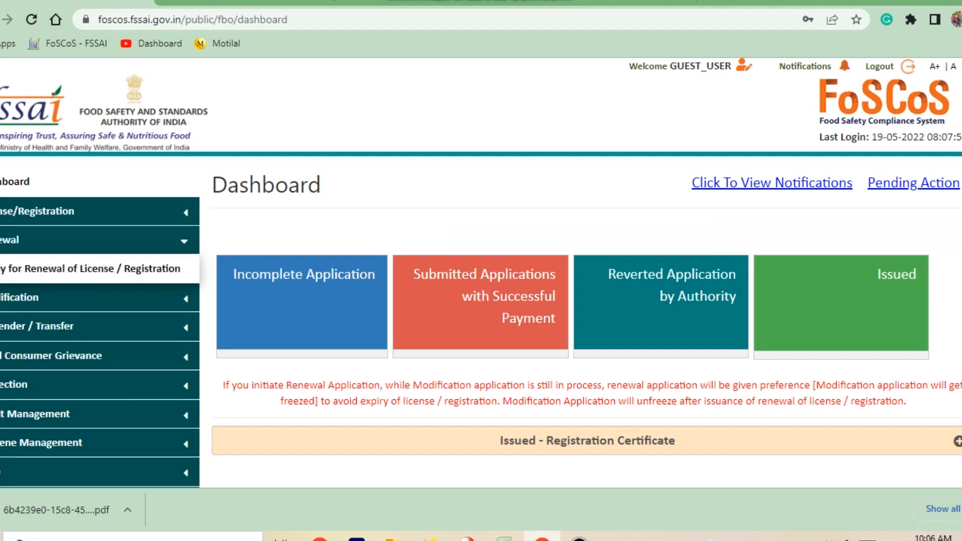
left_click(90, 269)
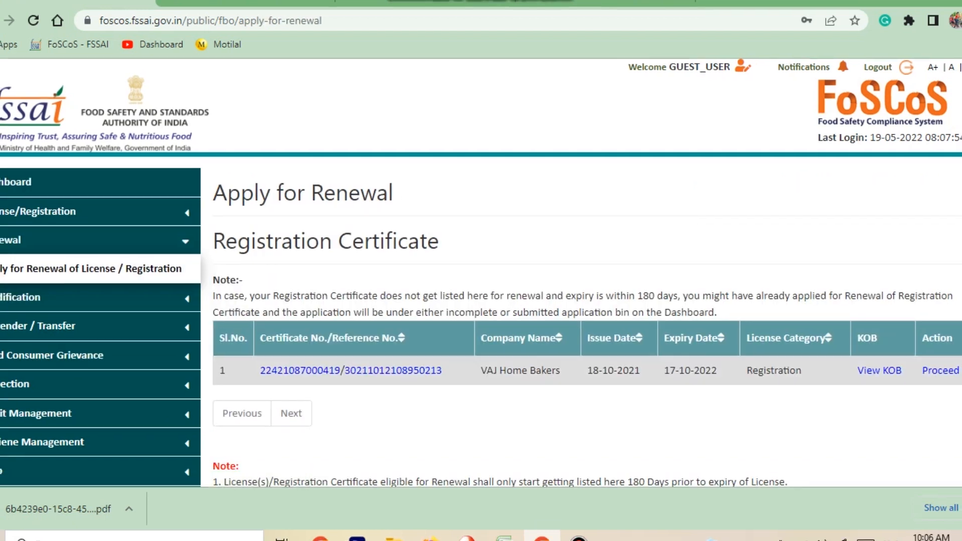
scroll(481, 371, "down", 3)
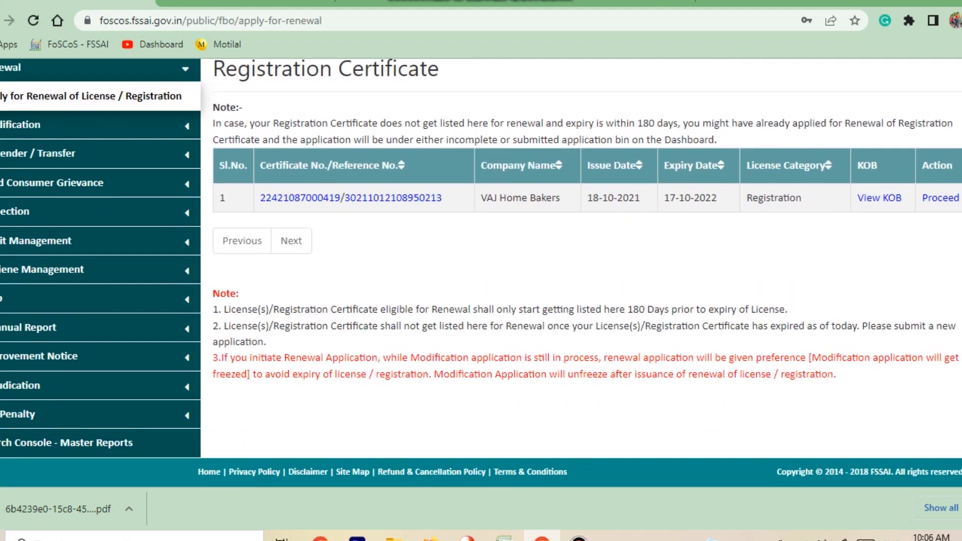
scroll(481, 371, "up", 3)
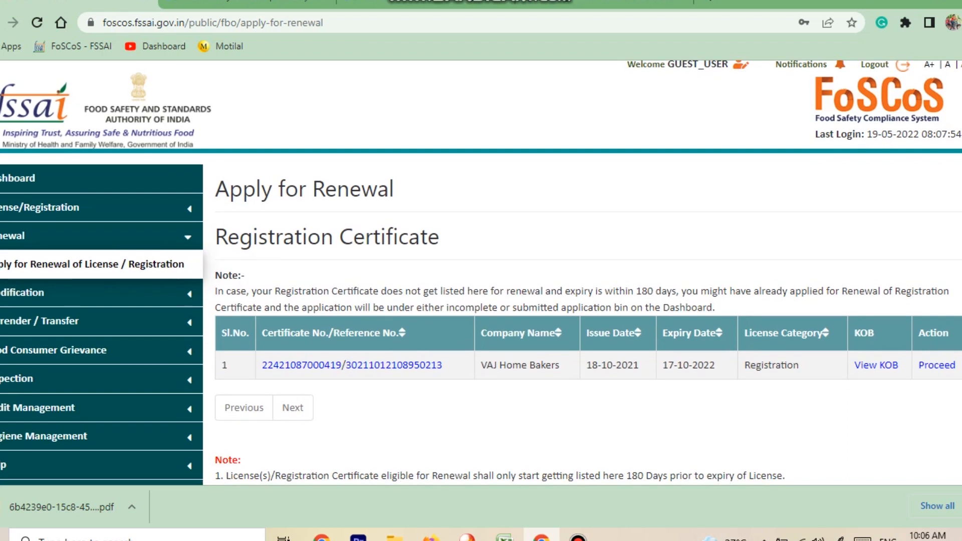
scroll(581, 300, "down", 1)
scroll(581, 271, "down", 3)
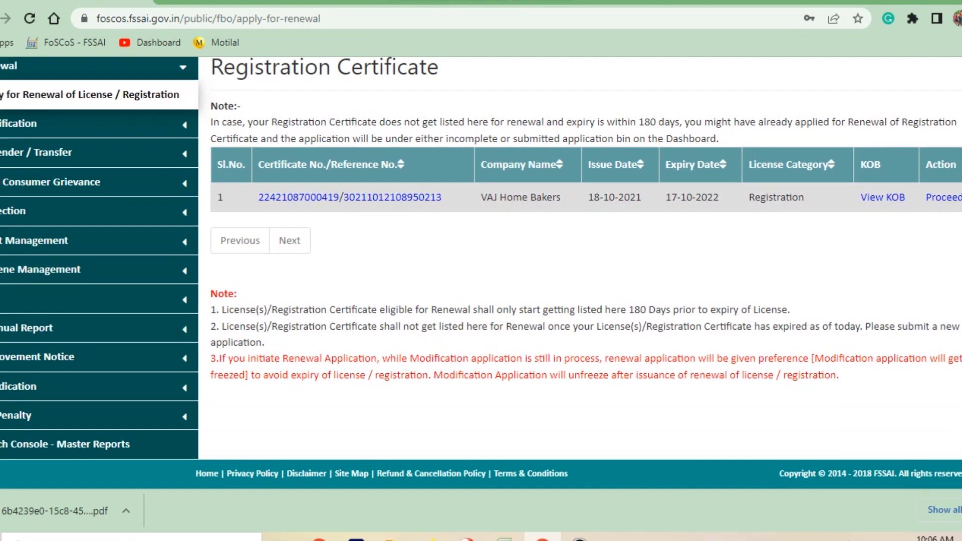
Proceed with renewing the VAJ Home Bakers certificate and confirm the renewal
left_click(943, 197)
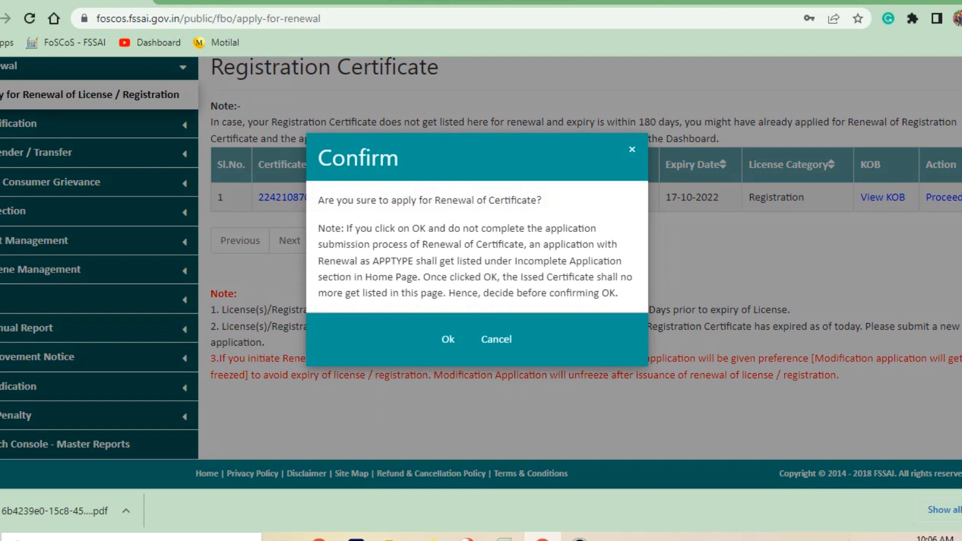
left_click(448, 340)
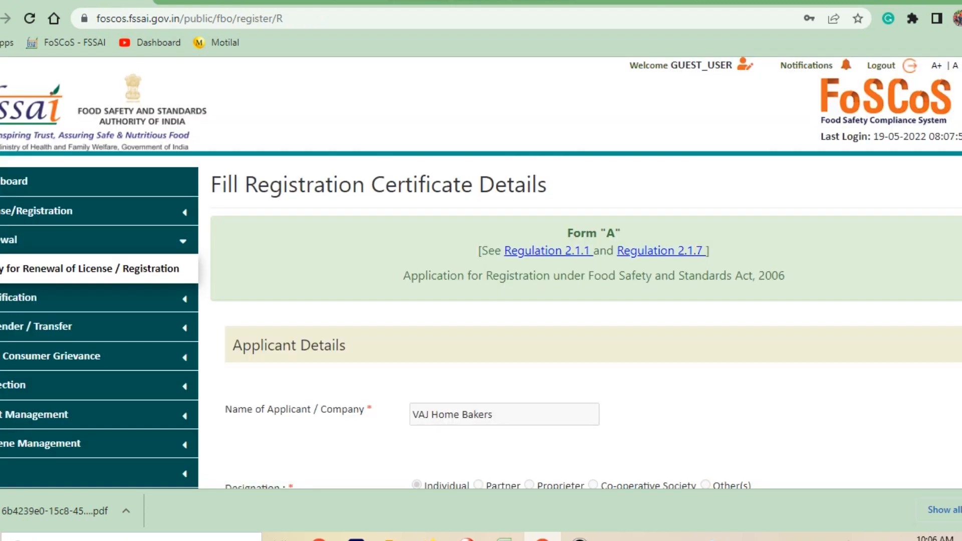
scroll(481, 273, "down", 2)
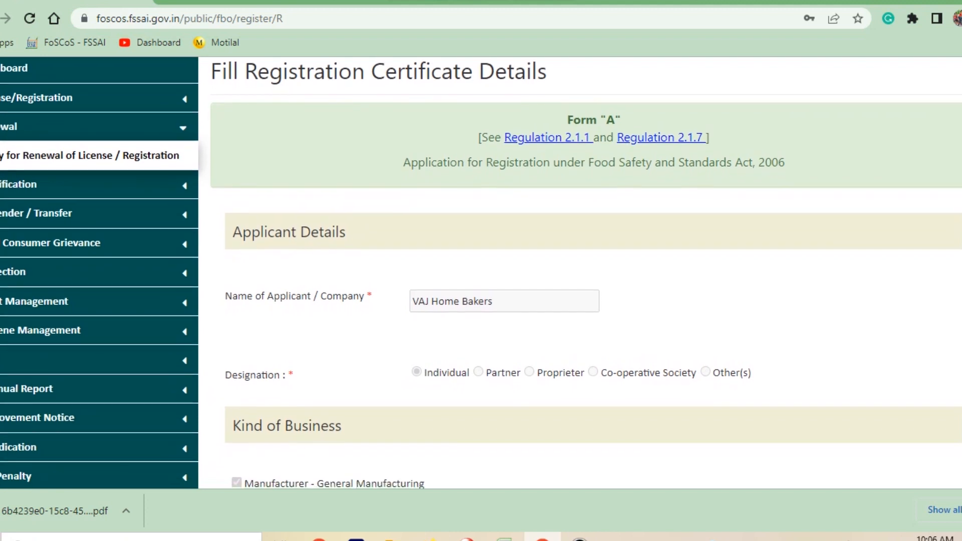
Review the prefilled Form A: premises and contact details, 5 years, 1.8KW electricity load
scroll(481, 272, "down", 2)
scroll(481, 272, "down", 2)
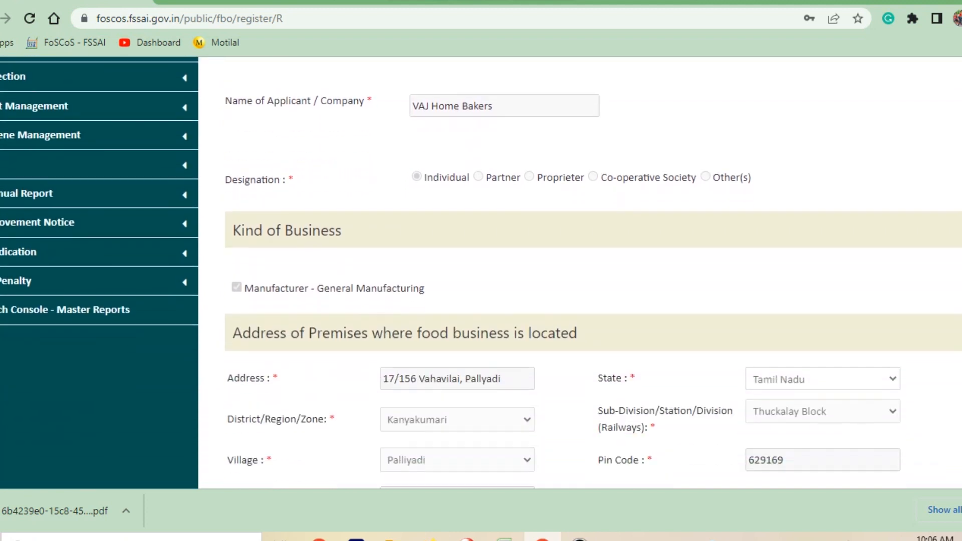
scroll(482, 273, "down", 3)
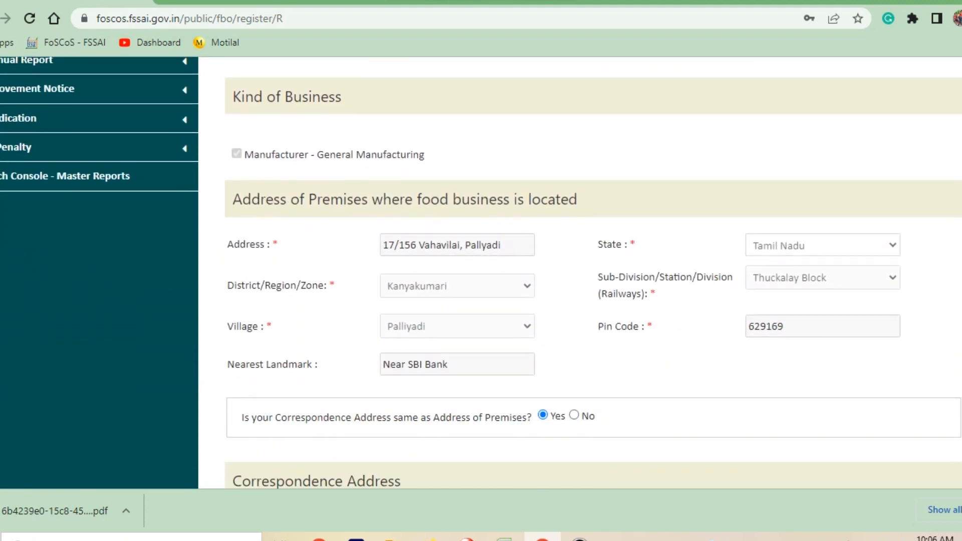
scroll(481, 273, "down", 4)
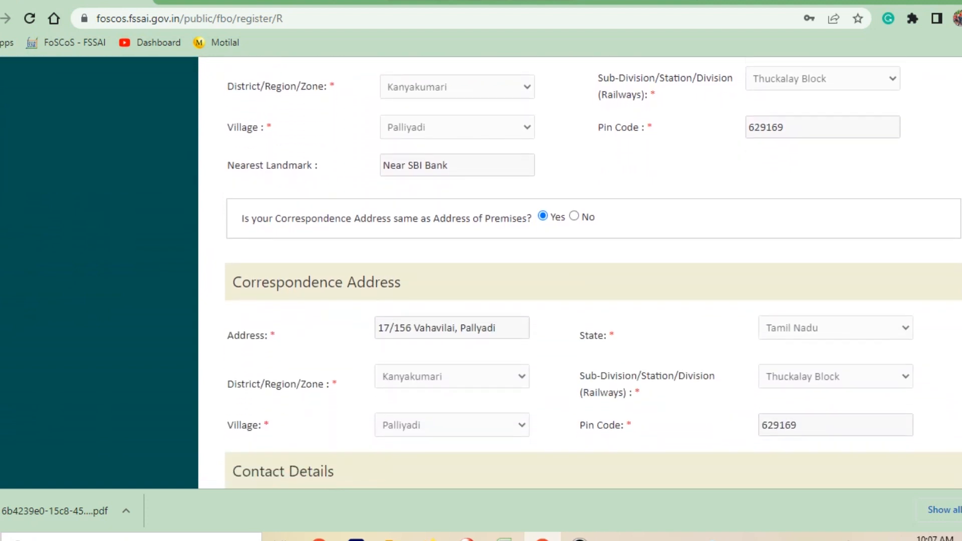
scroll(481, 273, "down", 3)
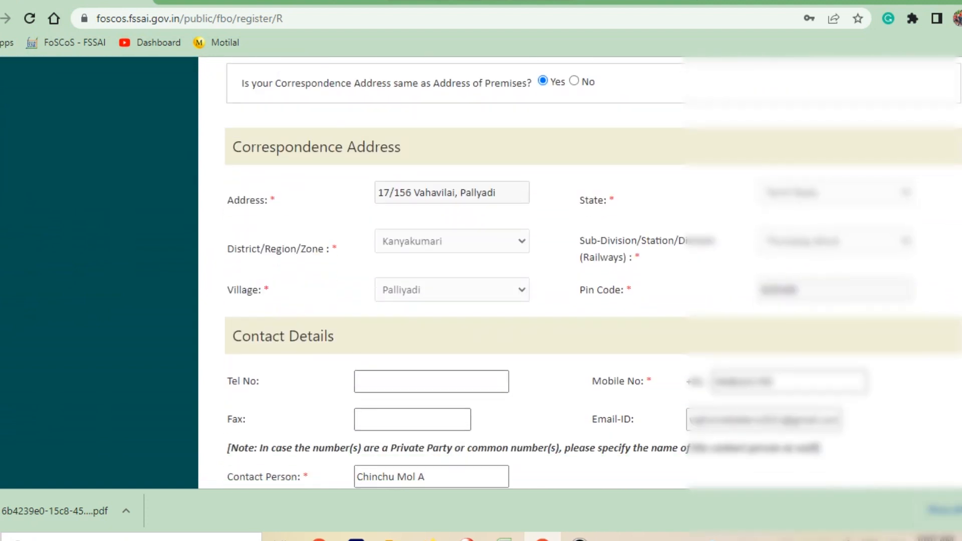
scroll(481, 272, "down", 2)
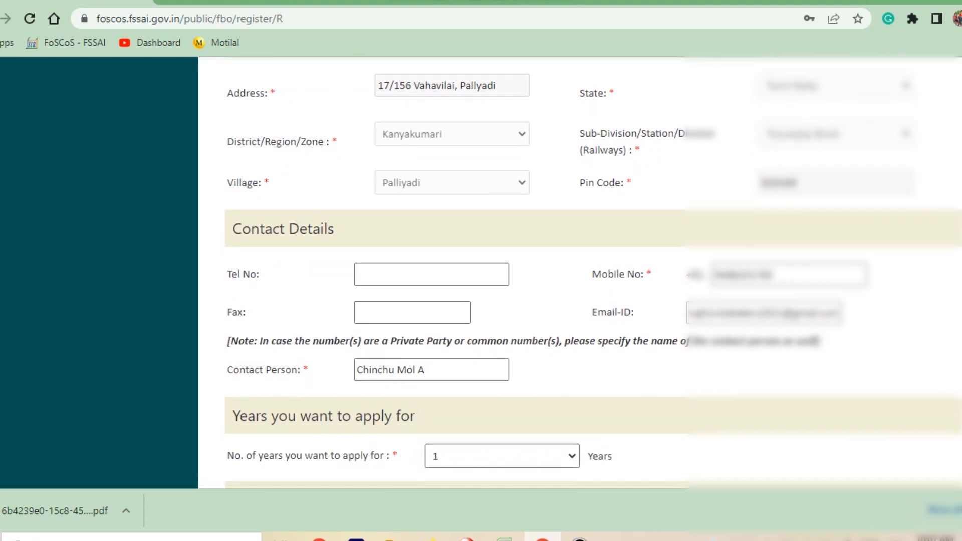
scroll(593, 272, "down", 1)
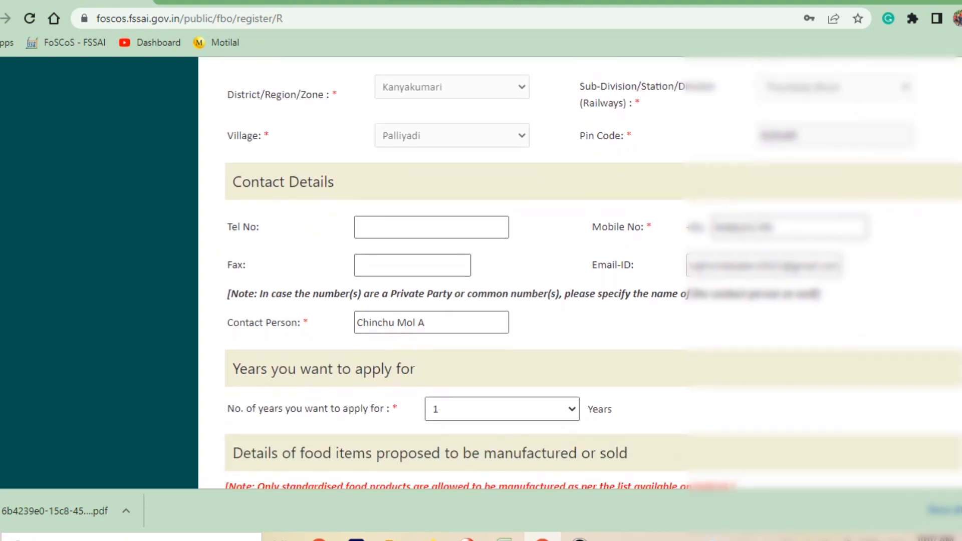
scroll(581, 272, "down", 4)
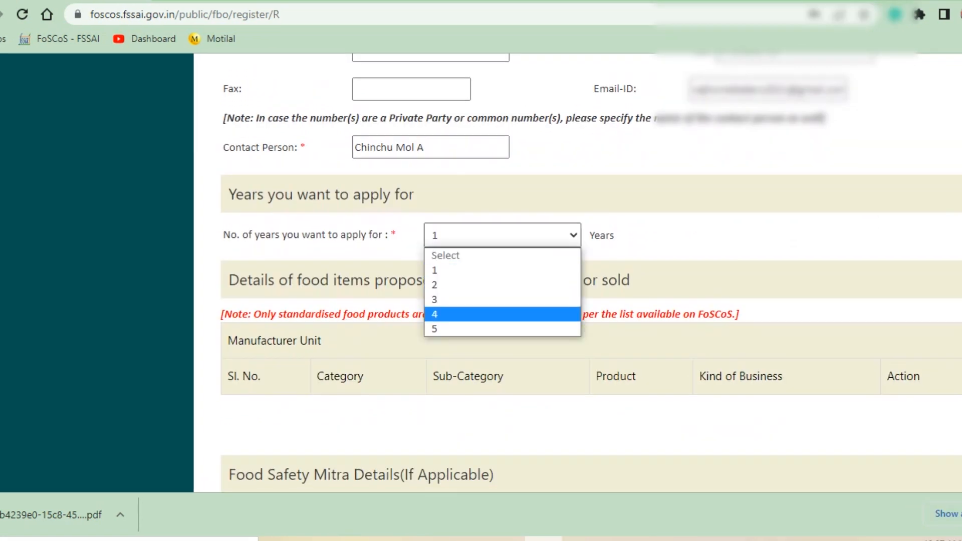
scroll(591, 272, "down", 9)
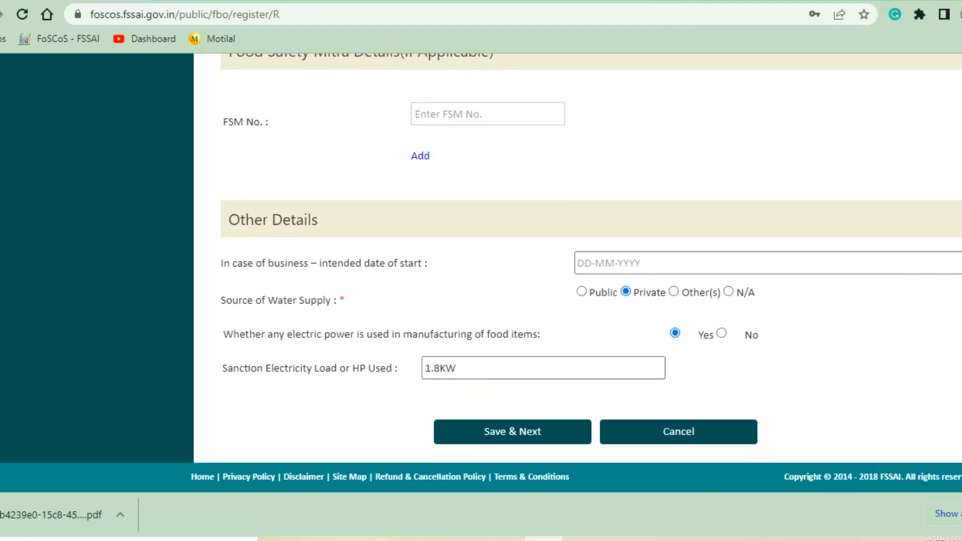
Save the form details, accept the I/We declare terms and choose Online Payment through RazorPay
left_click(513, 432)
scroll(578, 272, "down", 2)
scroll(578, 273, "down", 4)
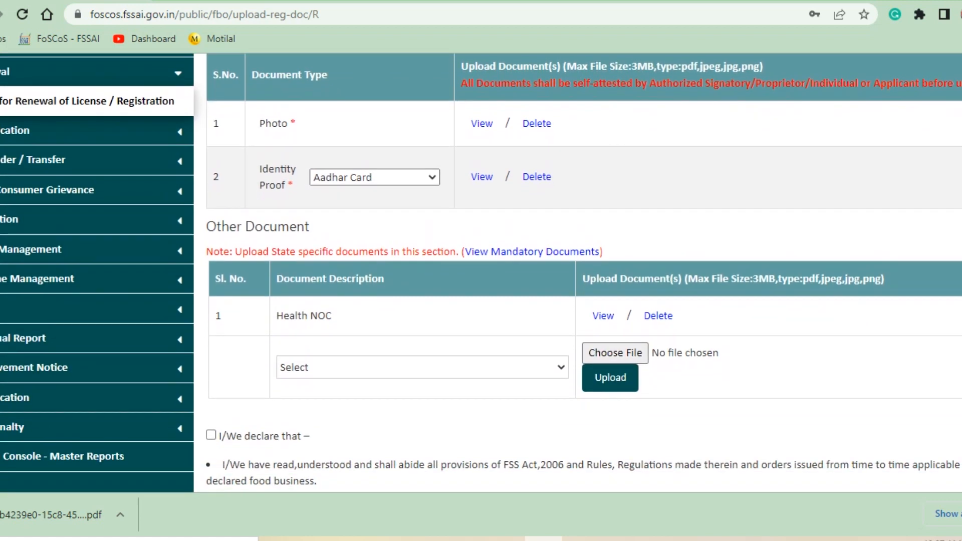
scroll(578, 272, "down", 1)
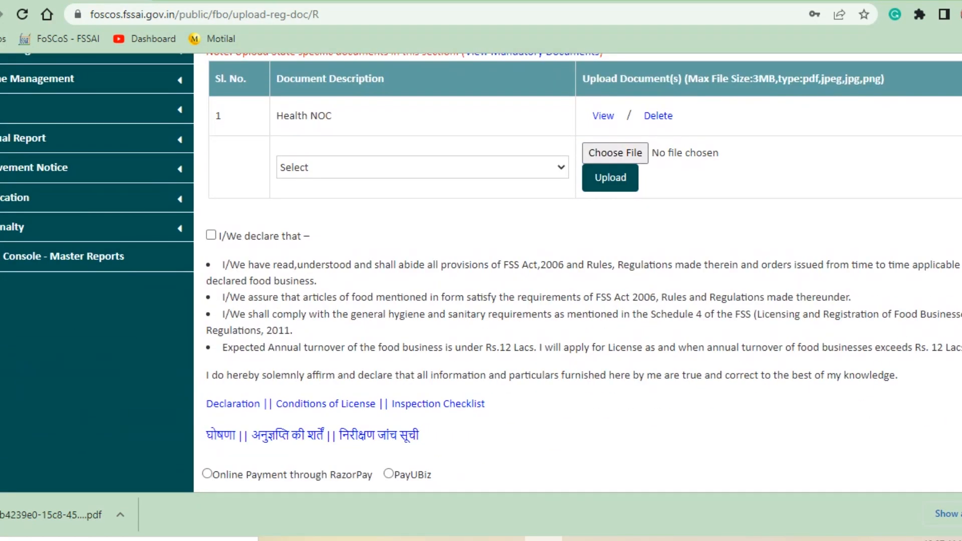
left_click(211, 235)
scroll(578, 273, "down", 4)
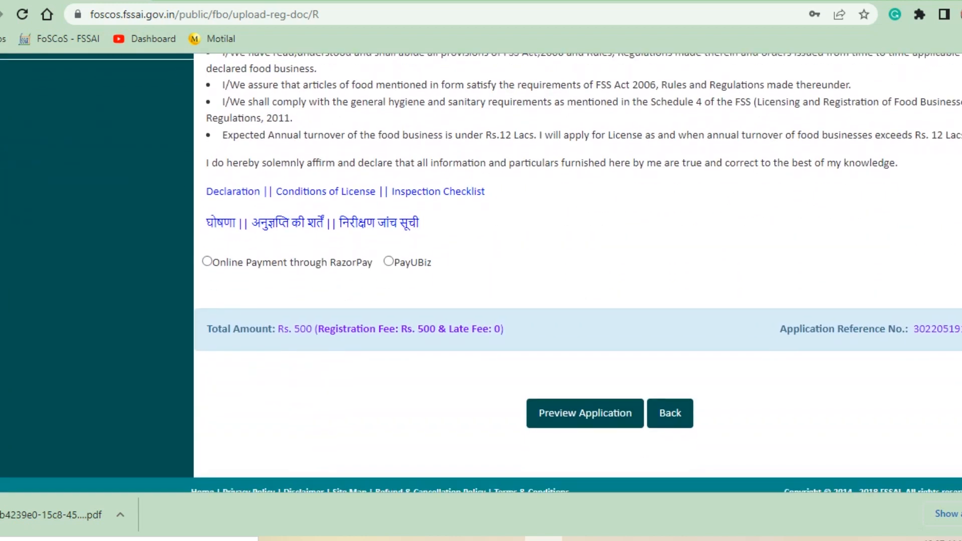
left_click(207, 258)
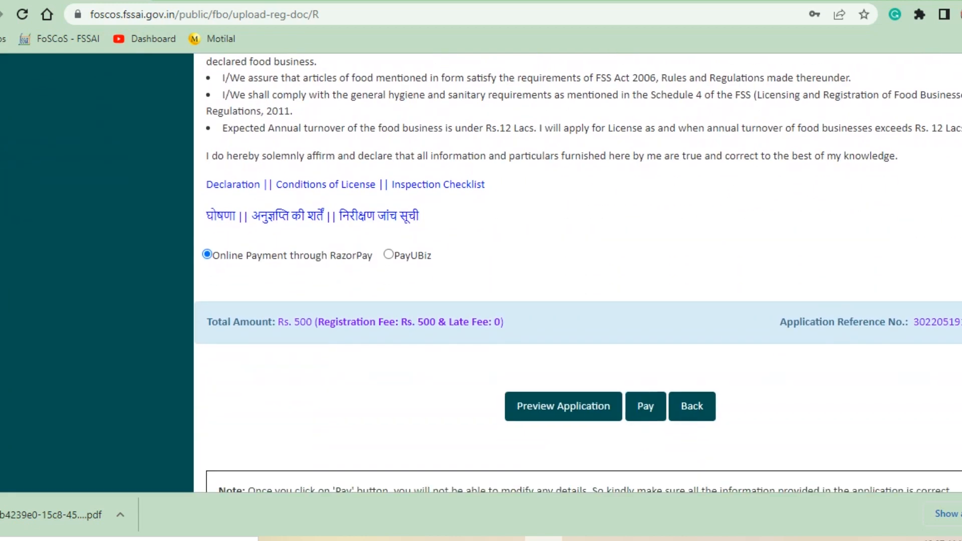
Preview the Form A application PDF for the Rs. 500 renewal, then return to the payment page
scroll(578, 273, "down", 3)
left_click(563, 246)
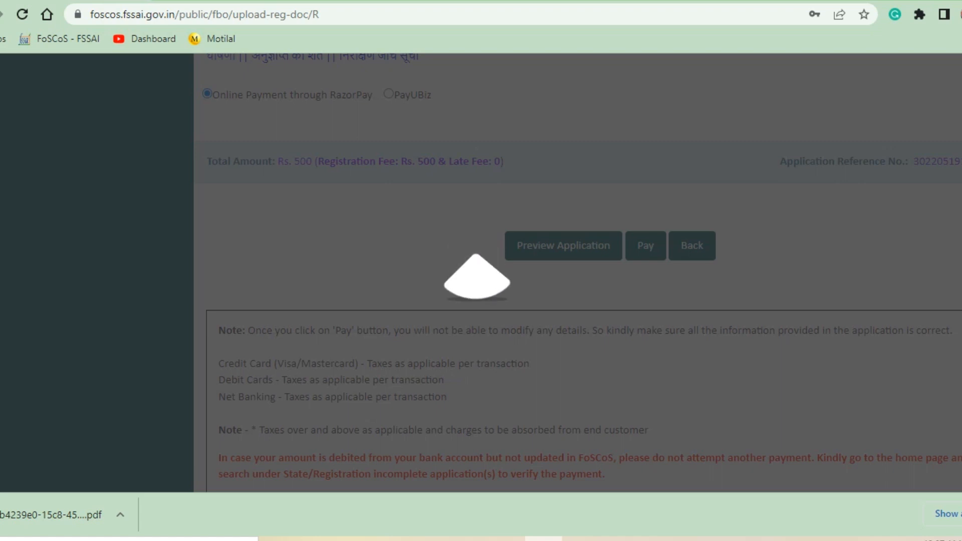
scroll(506, 272, "down", 2)
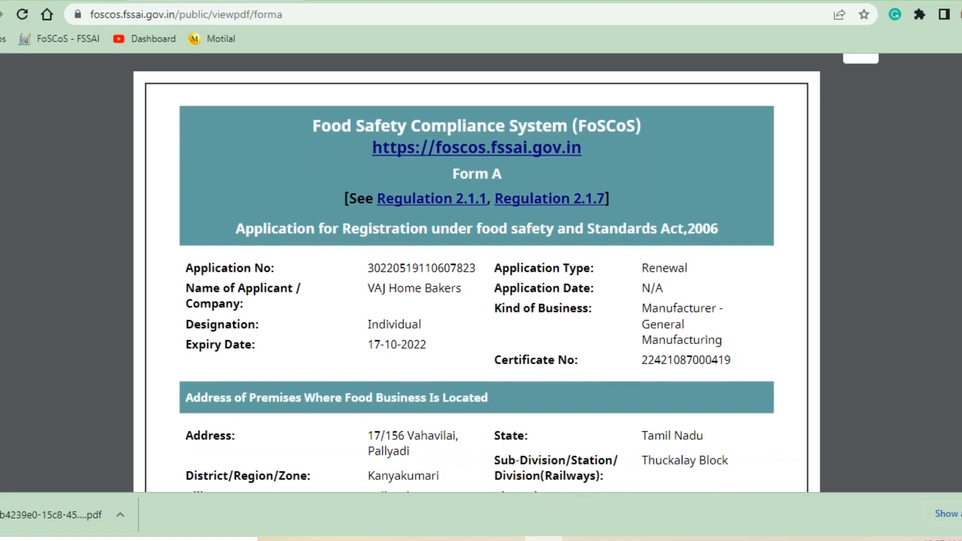
scroll(477, 272, "down", 15)
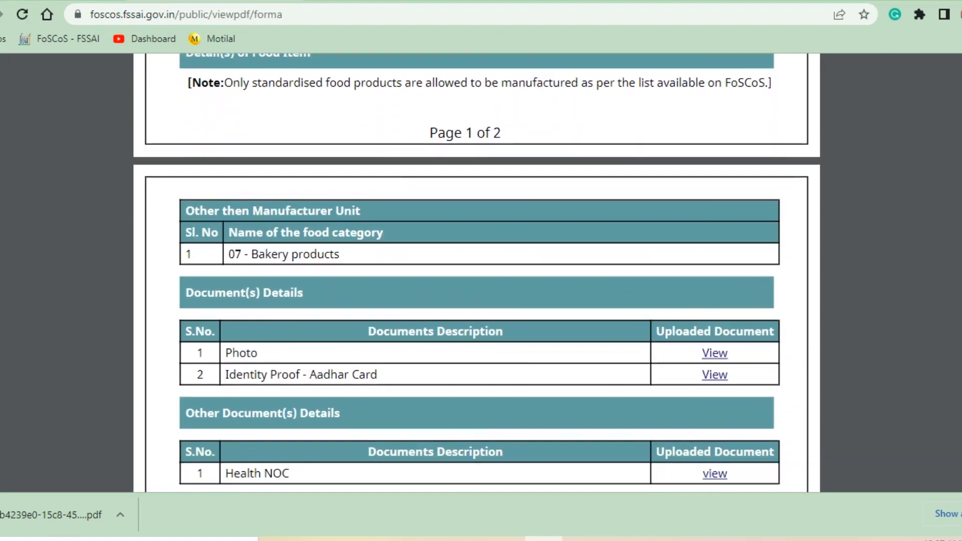
scroll(480, 273, "down", 6)
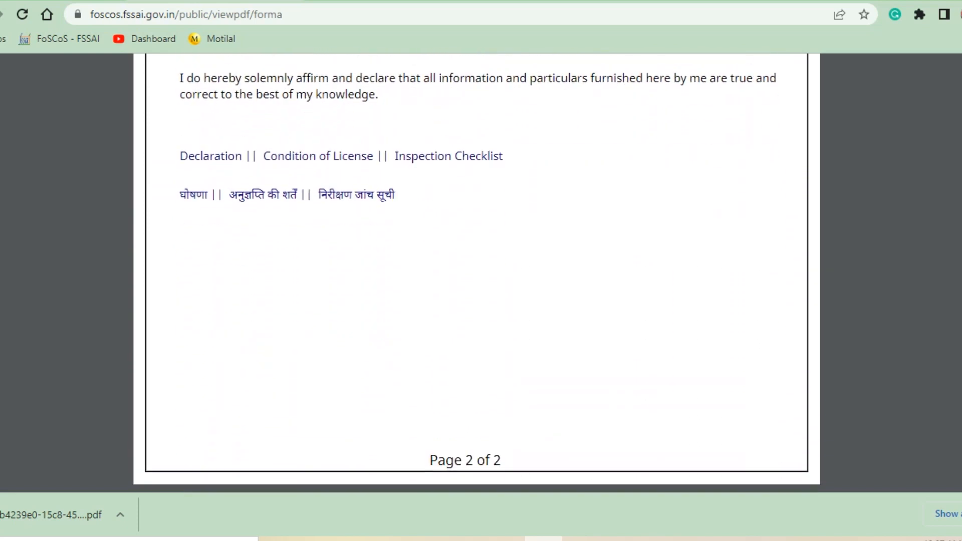
left_click(185, 1)
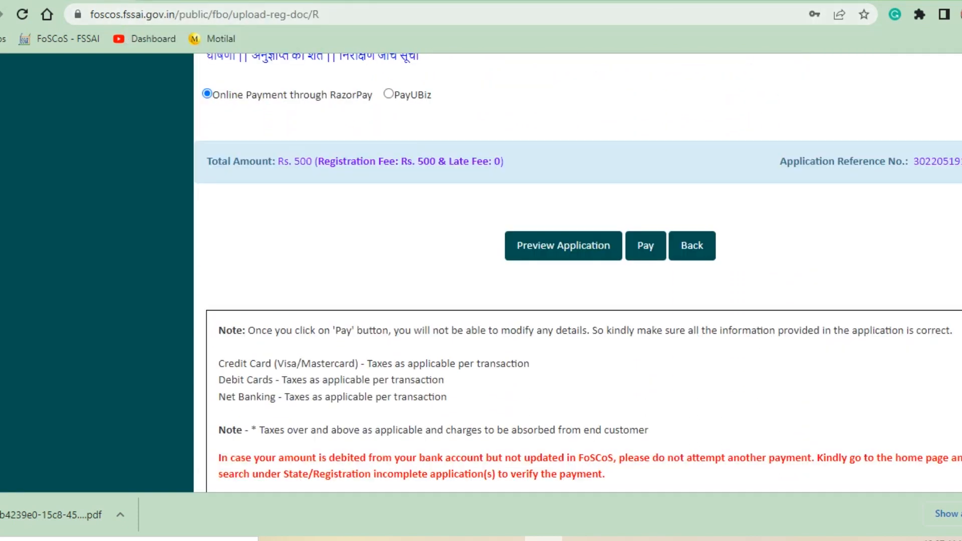